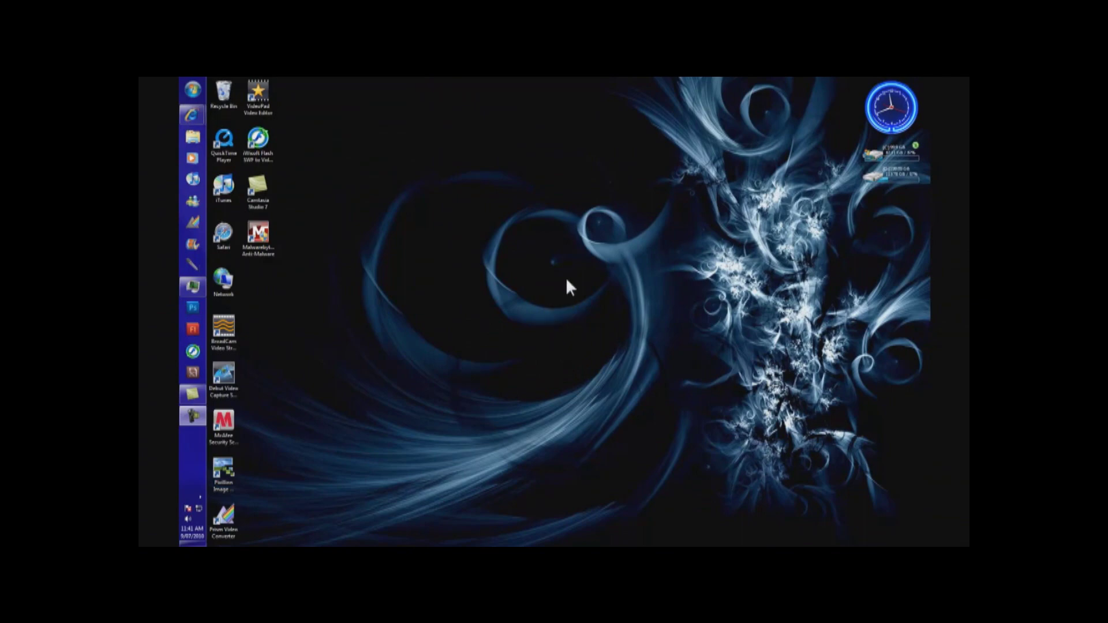
- Launch Movie Maker and check recent projects, keeping the new empty project open
left_click(190, 245)
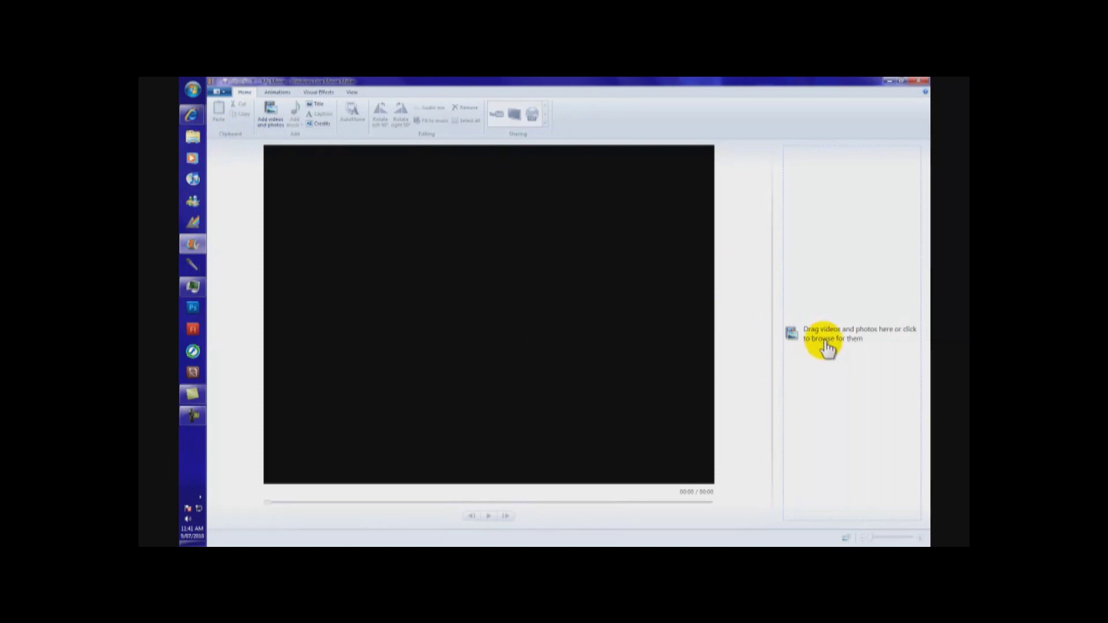
left_click(218, 92)
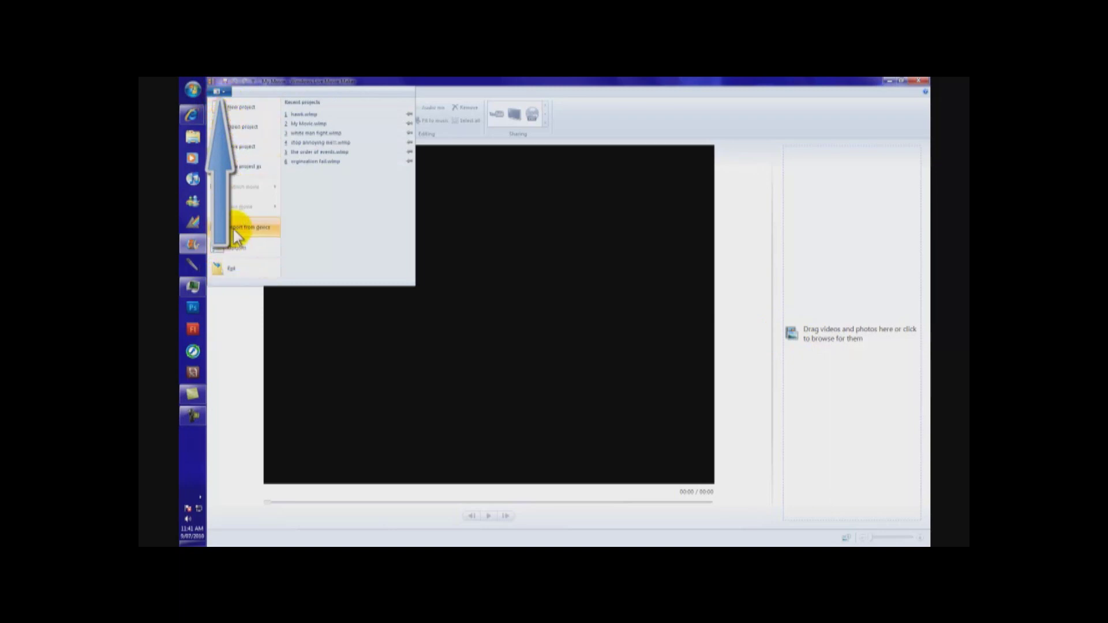
left_click(187, 138)
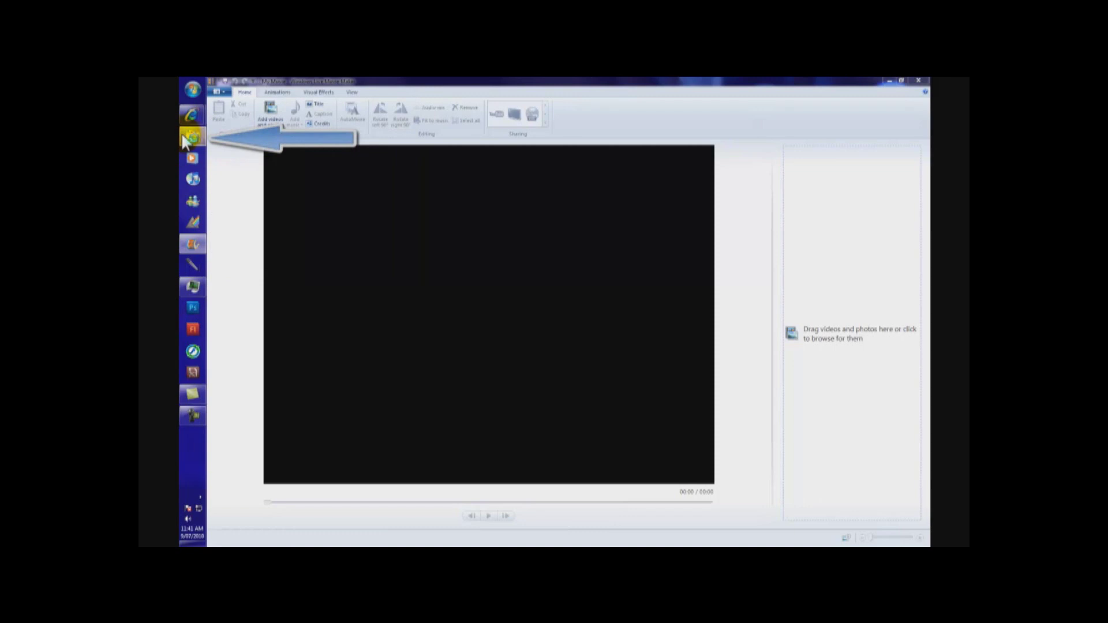
- In Explorer, open Documents > hawk and select the photo frames from FILE0177 onward
left_click(204, 140)
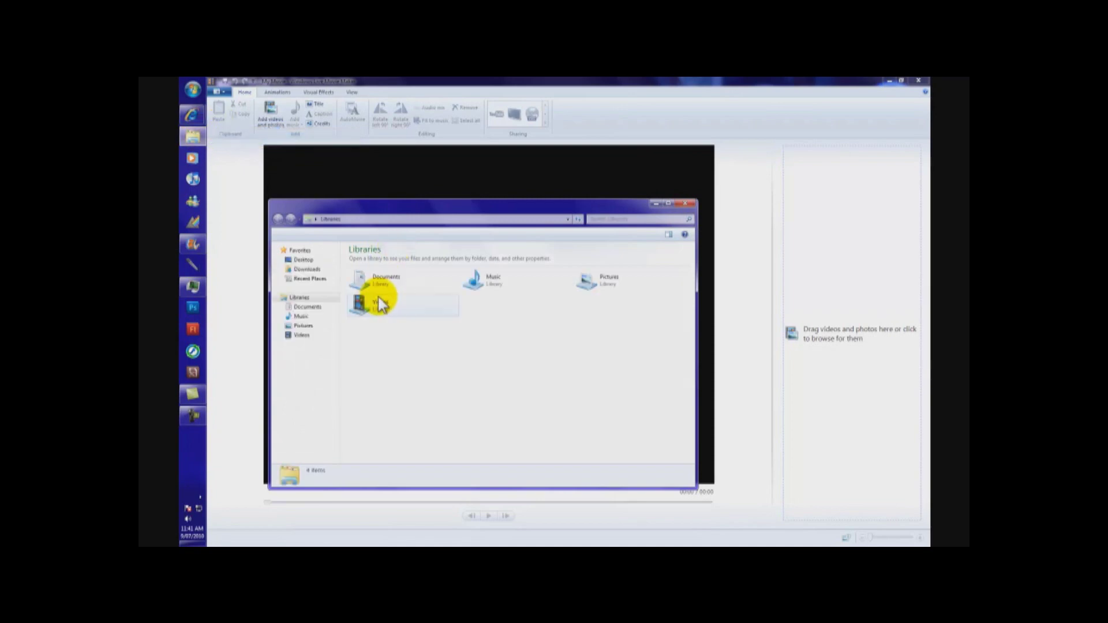
left_click(375, 283)
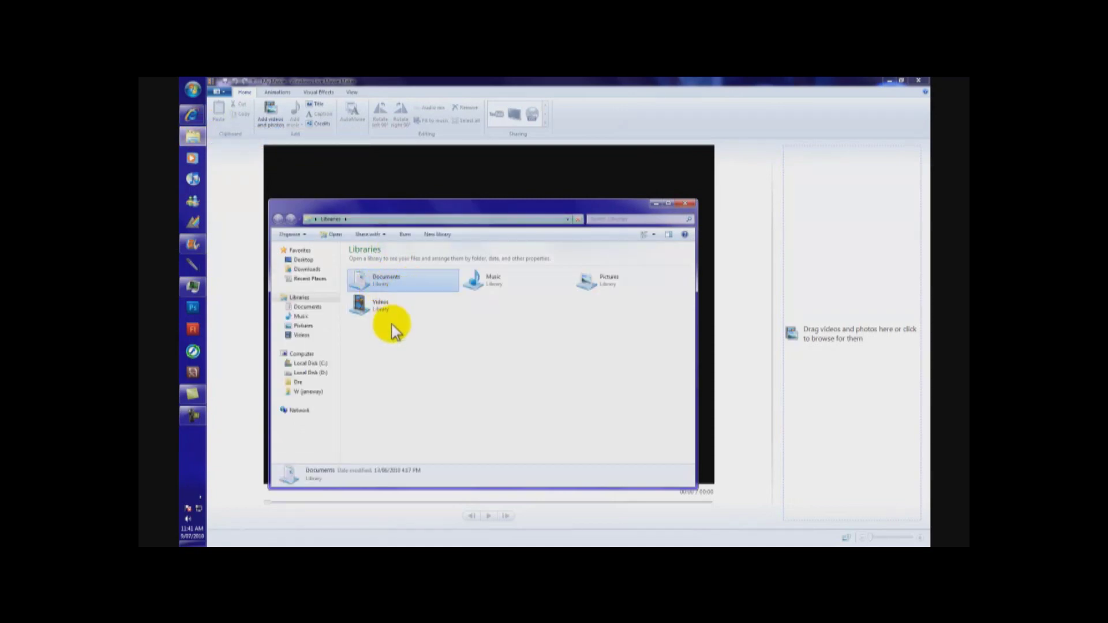
left_click(384, 281)
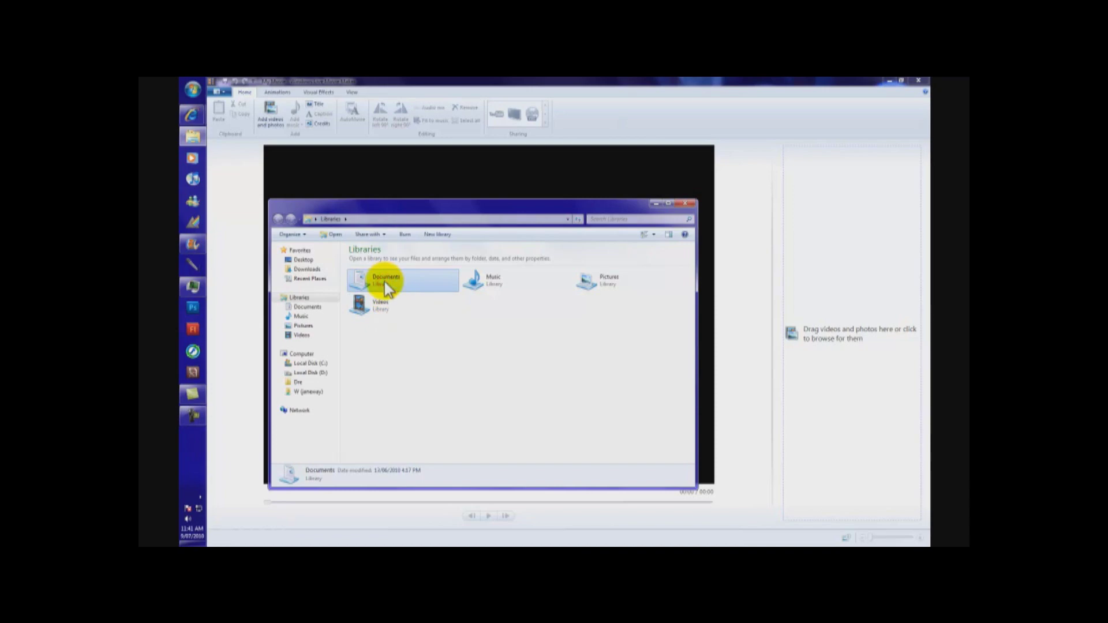
double_click(385, 281)
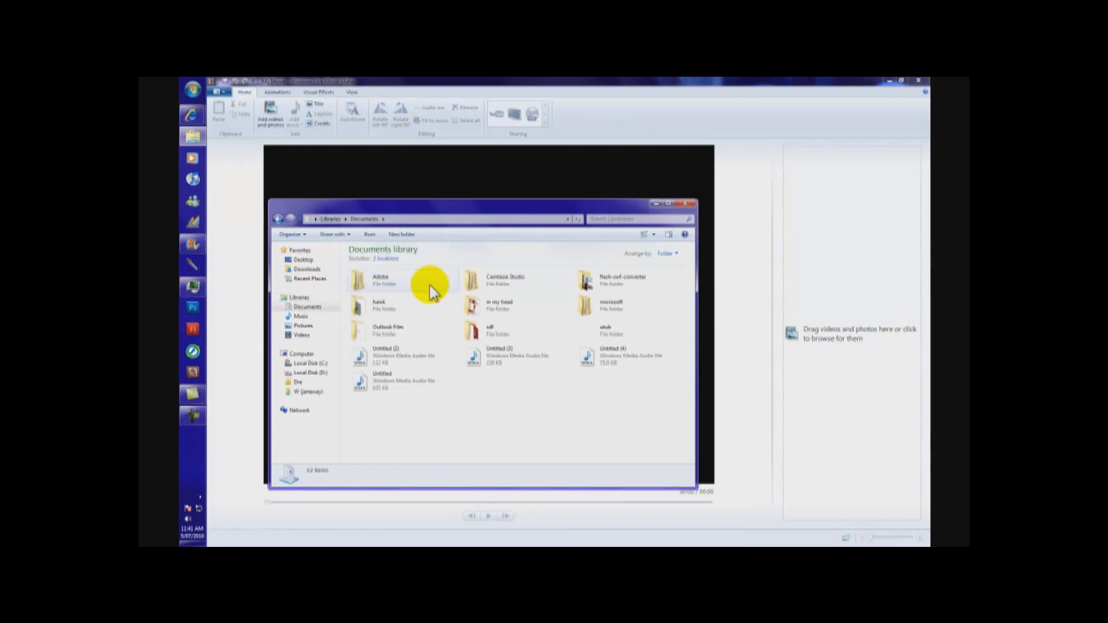
left_click(402, 315)
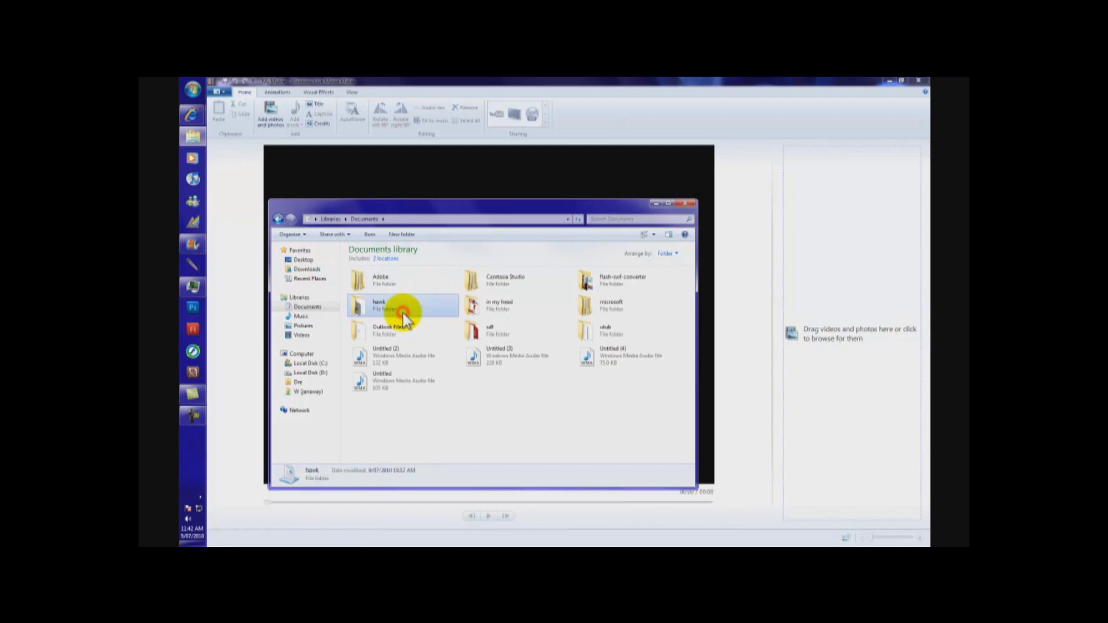
double_click(404, 318)
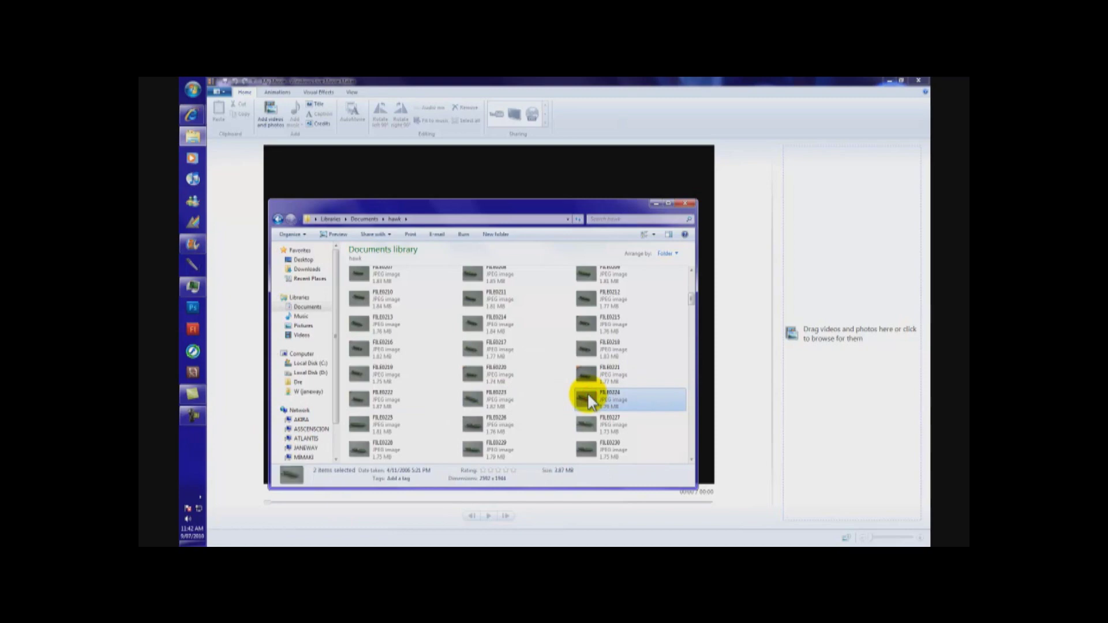
scroll(586, 401, "up", 5)
left_click(423, 316, "shift")
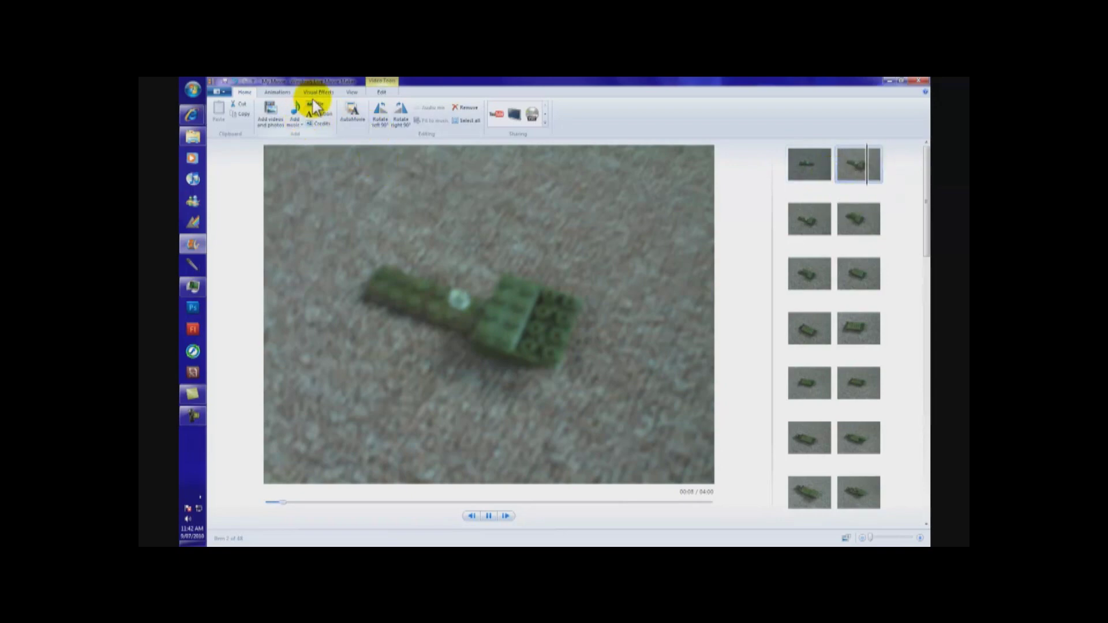
- Stop the preview of the imported hawk frames and return to the first frame
left_click(802, 170)
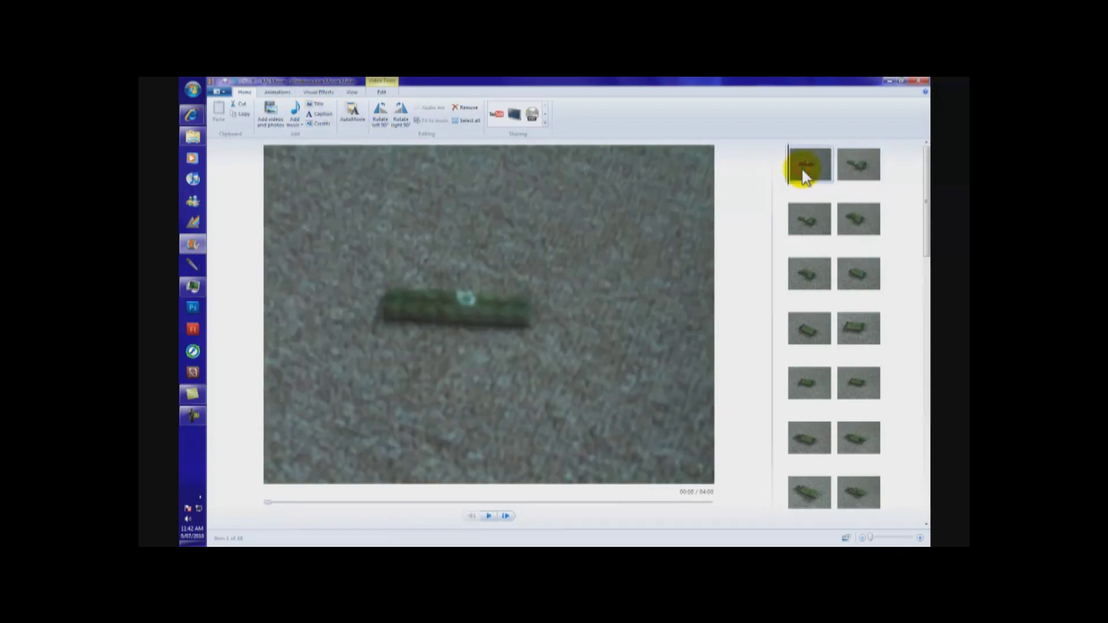
- Select all storyboard frames and change their duration from 5.00 to 0.13 seconds
key("ctrl+a")
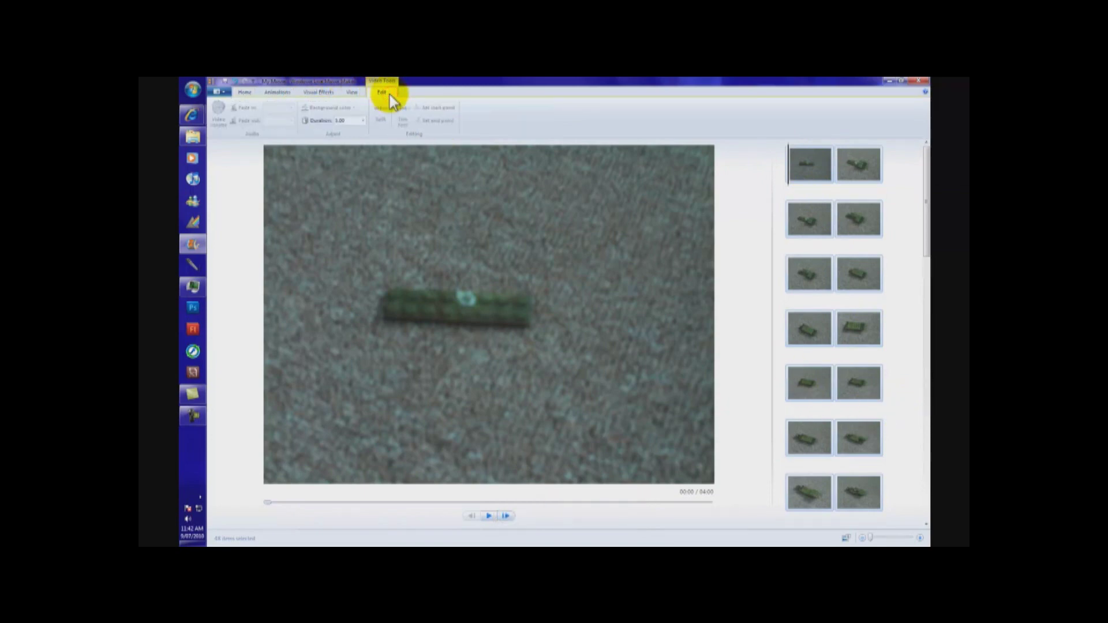
left_click(345, 121)
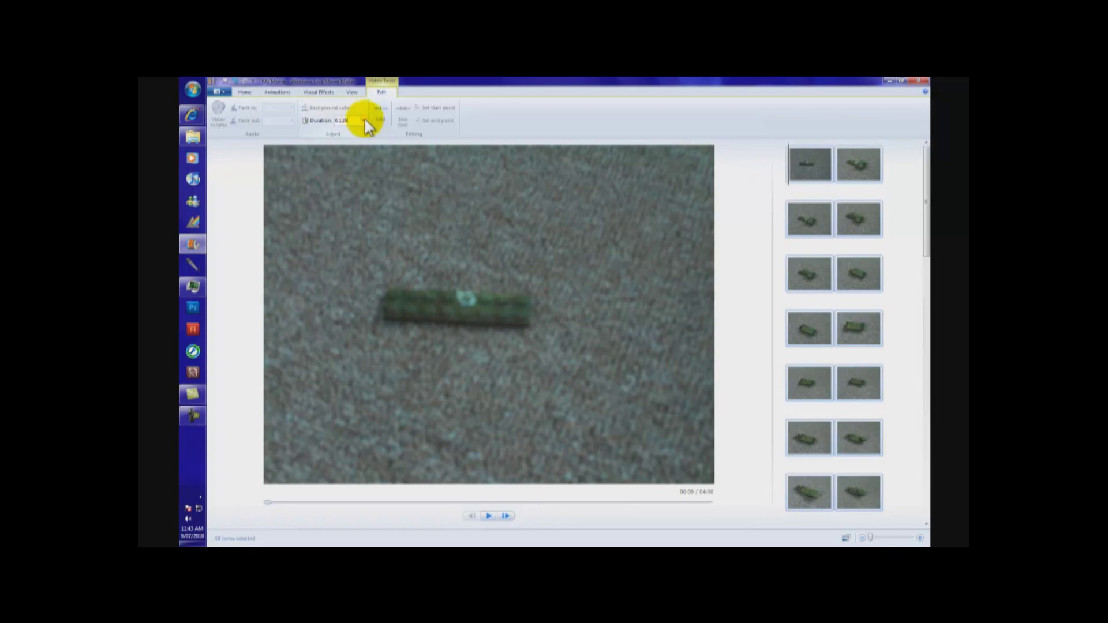
left_click(241, 183)
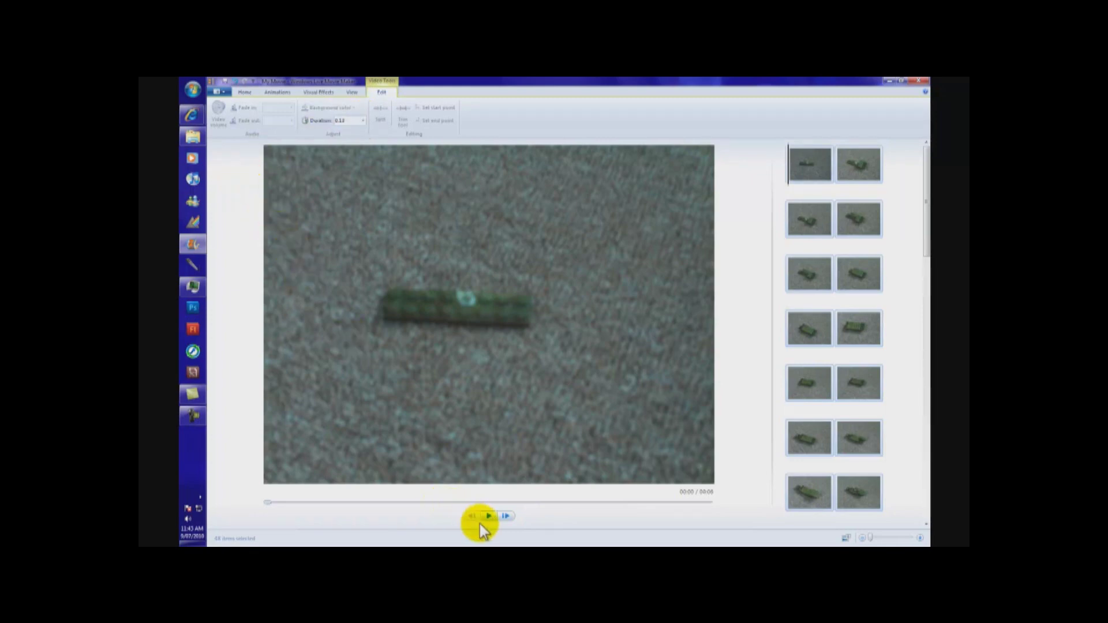
left_click(343, 120)
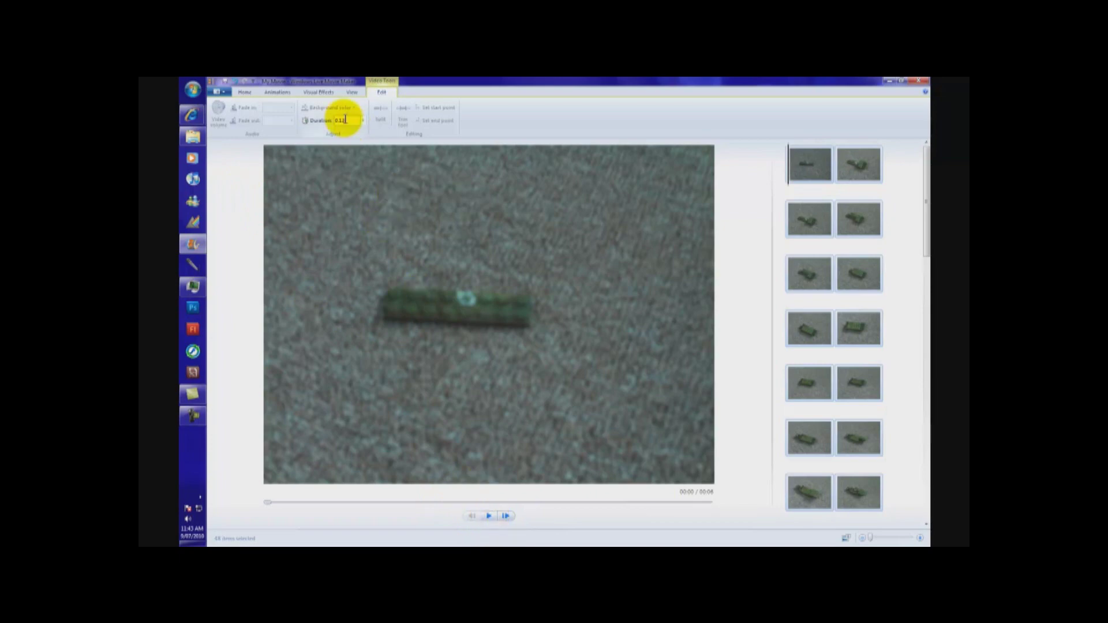
left_click(489, 515)
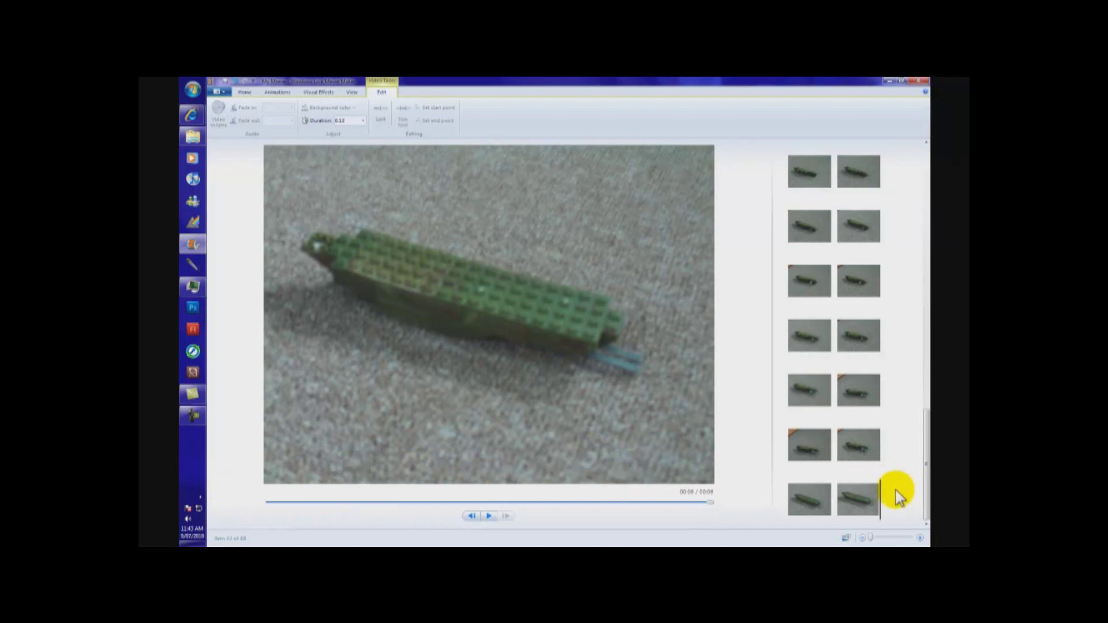
left_click_drag(923, 484, 917, 173)
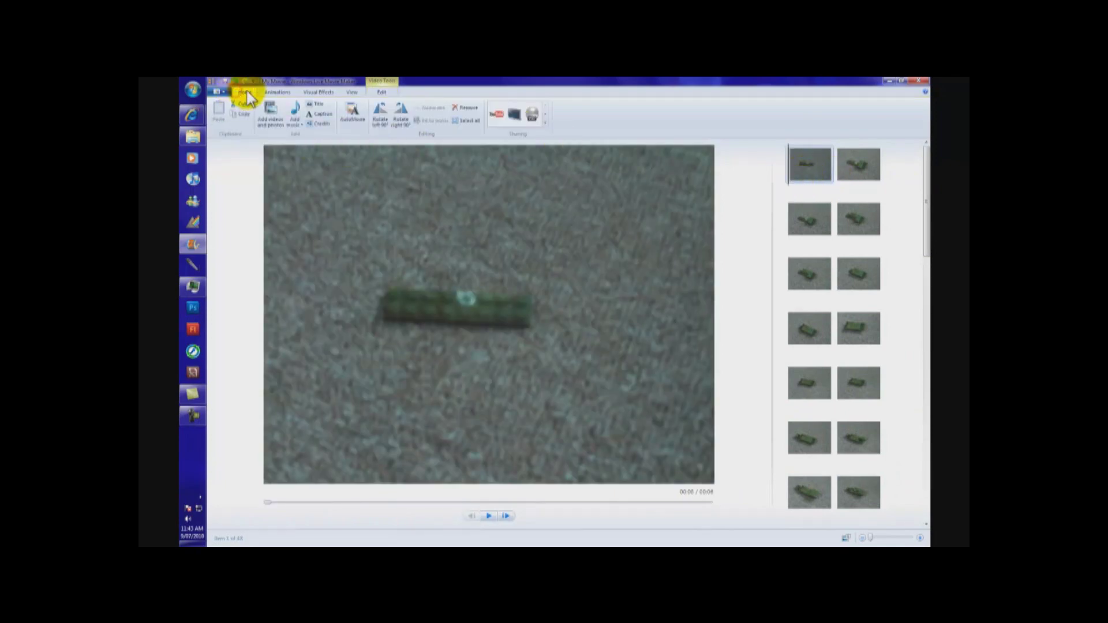
left_click(315, 106)
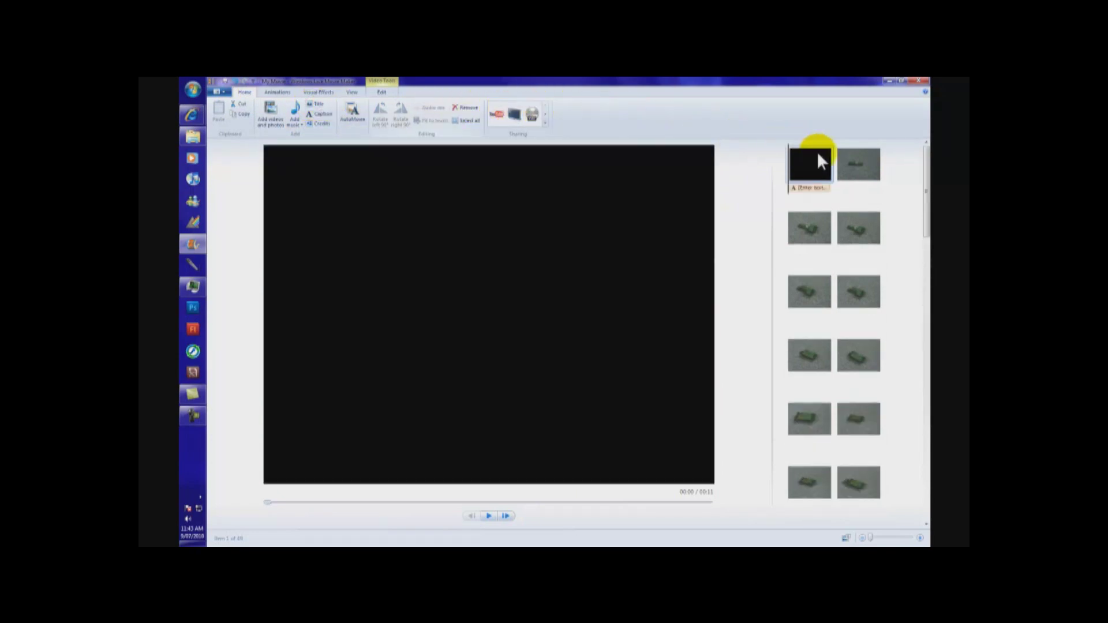
- Replace the title placeholder with 'hawk by (insert name here)'
left_click(381, 93)
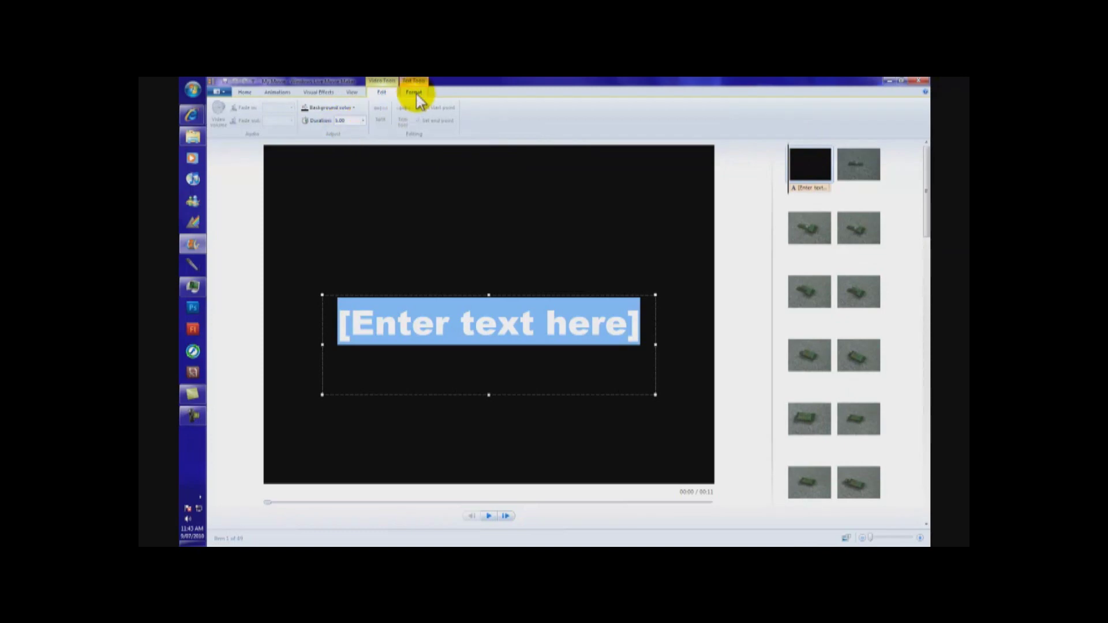
left_click(416, 93)
left_click(381, 322)
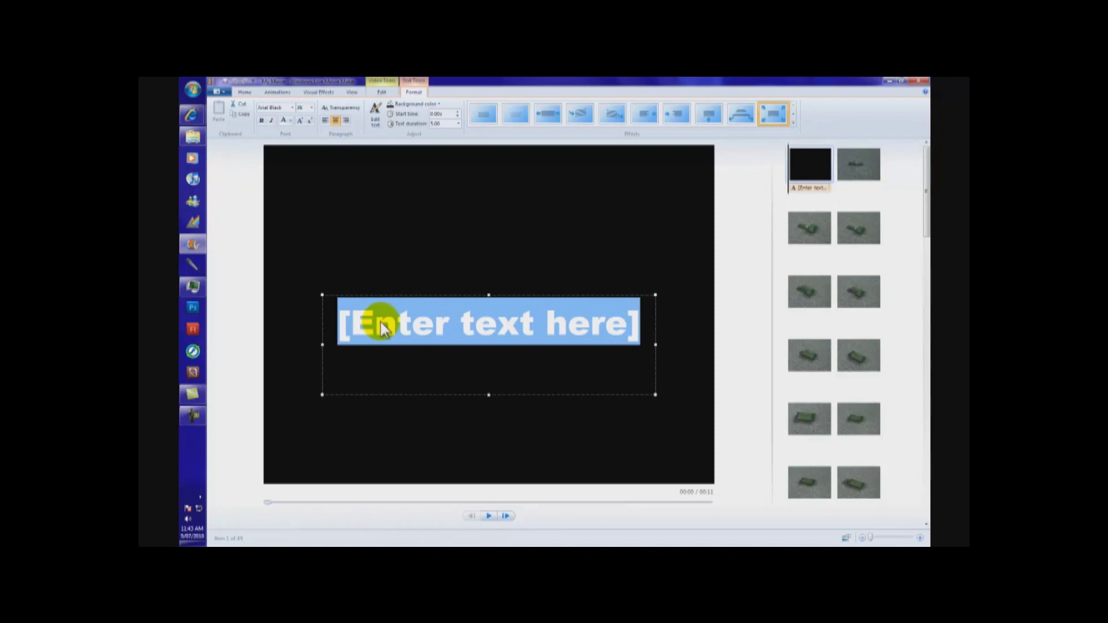
type("h")
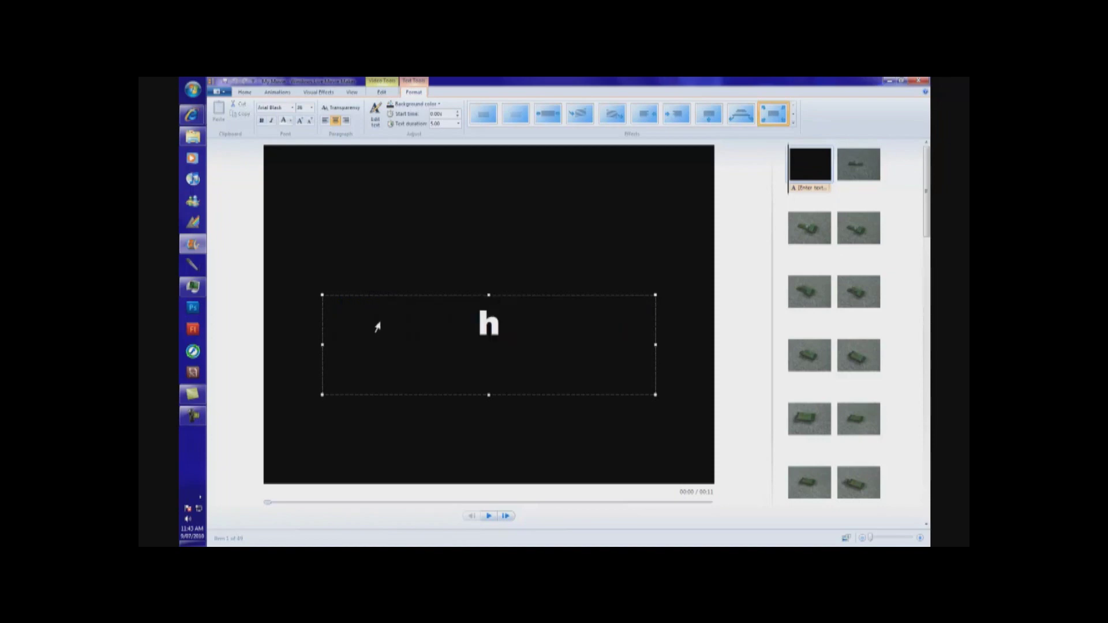
type("awk ")
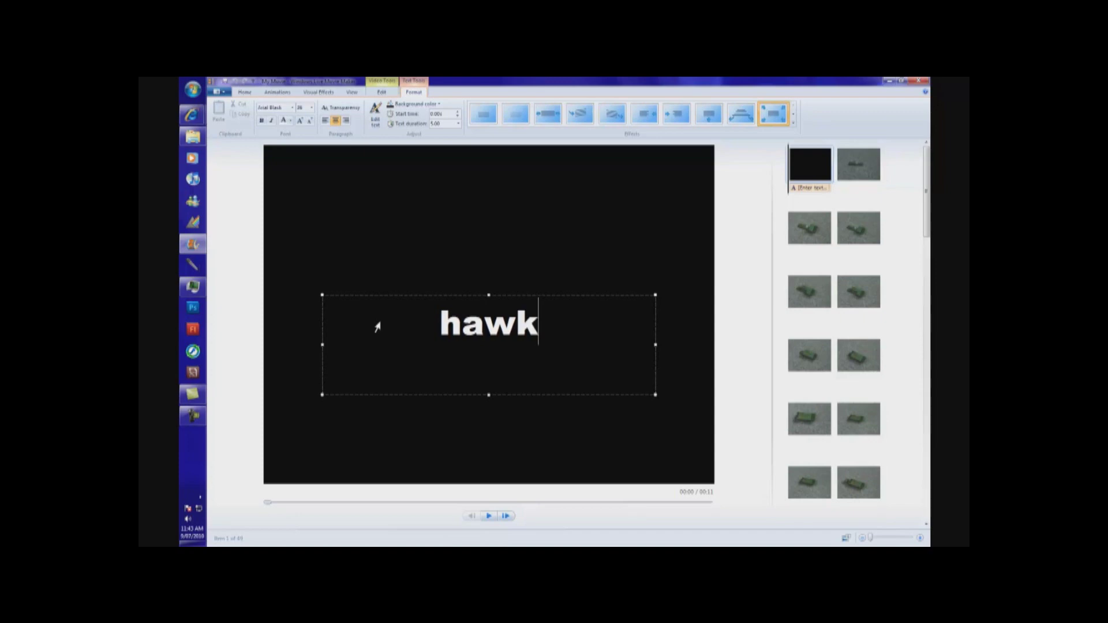
type("b")
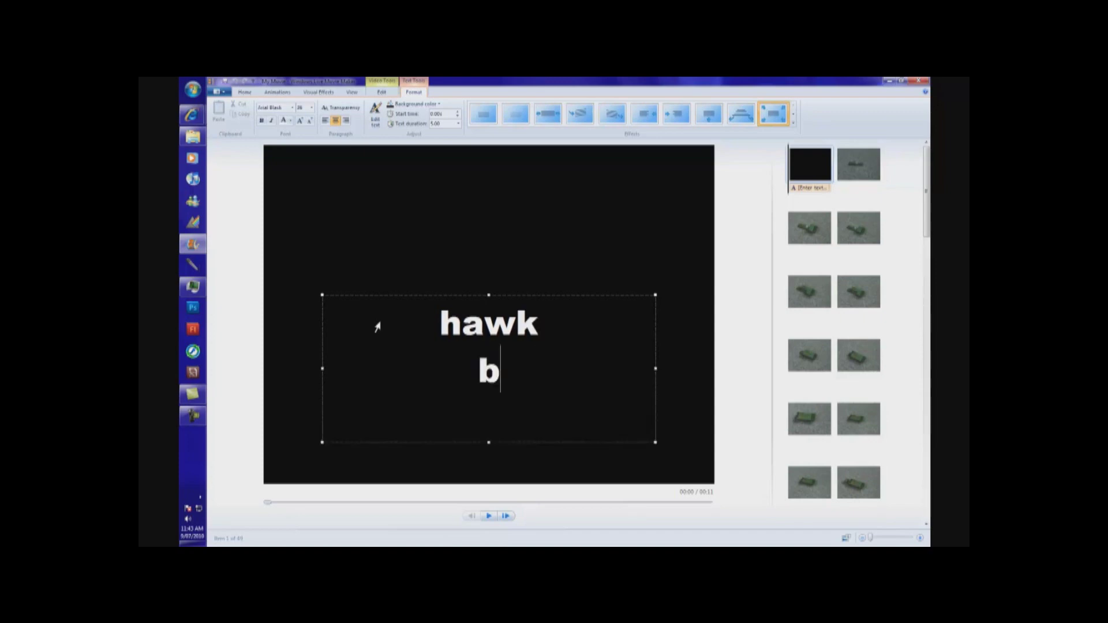
type("y m")
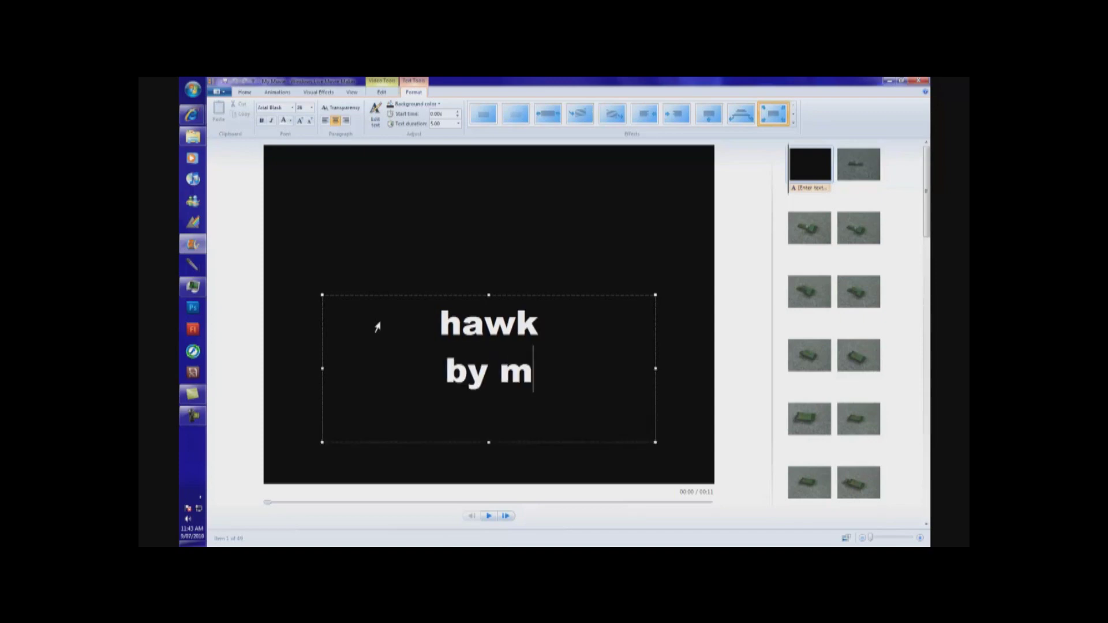
key("BackSpace")
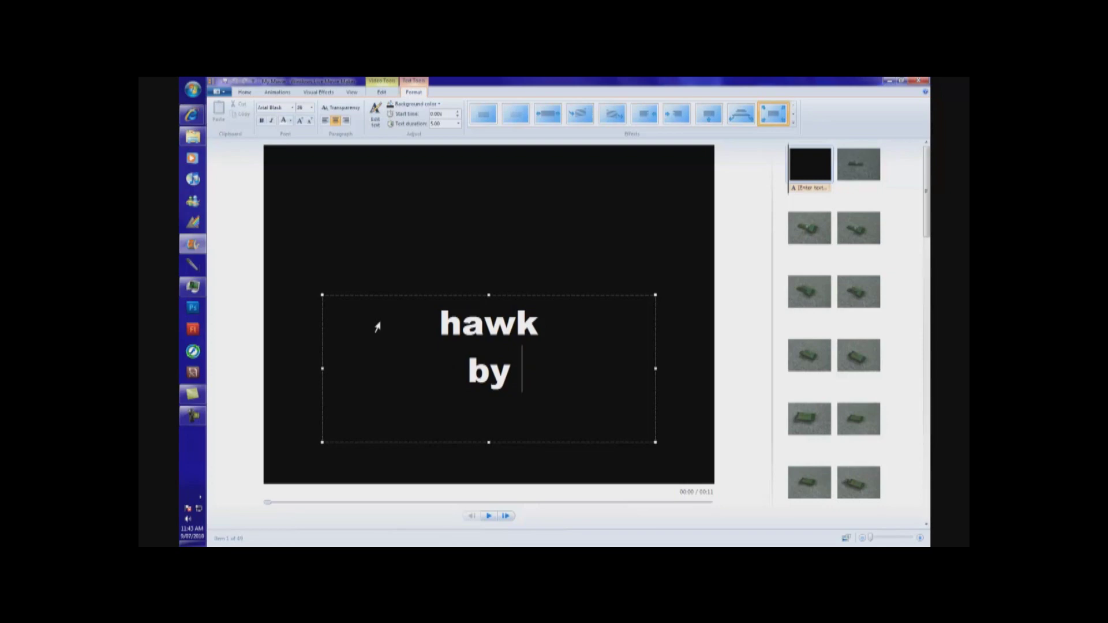
type("(in")
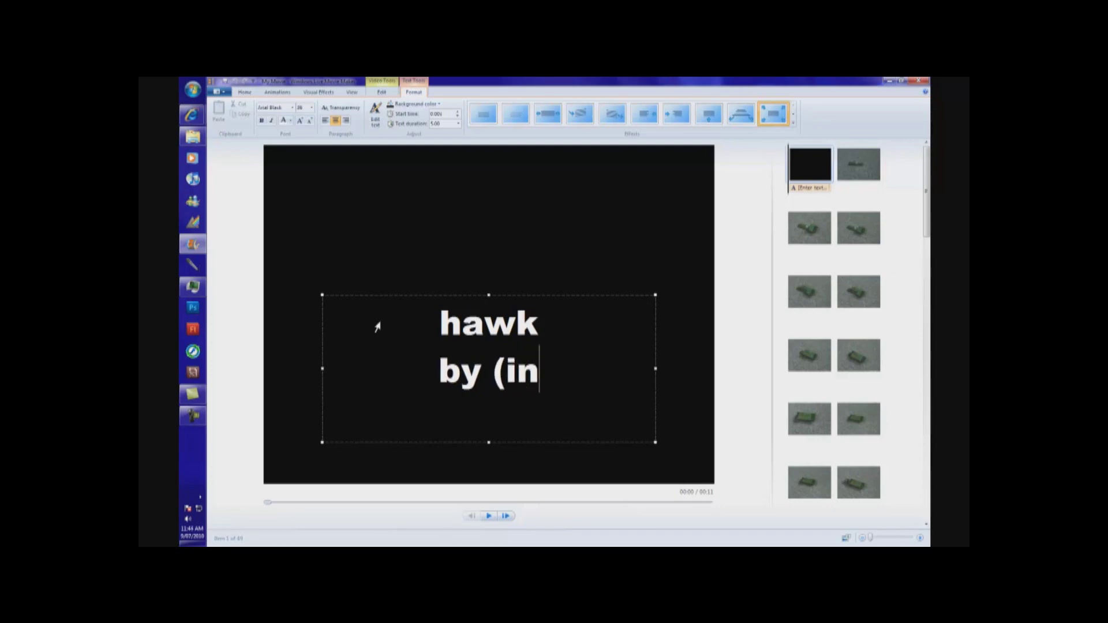
type("sert ")
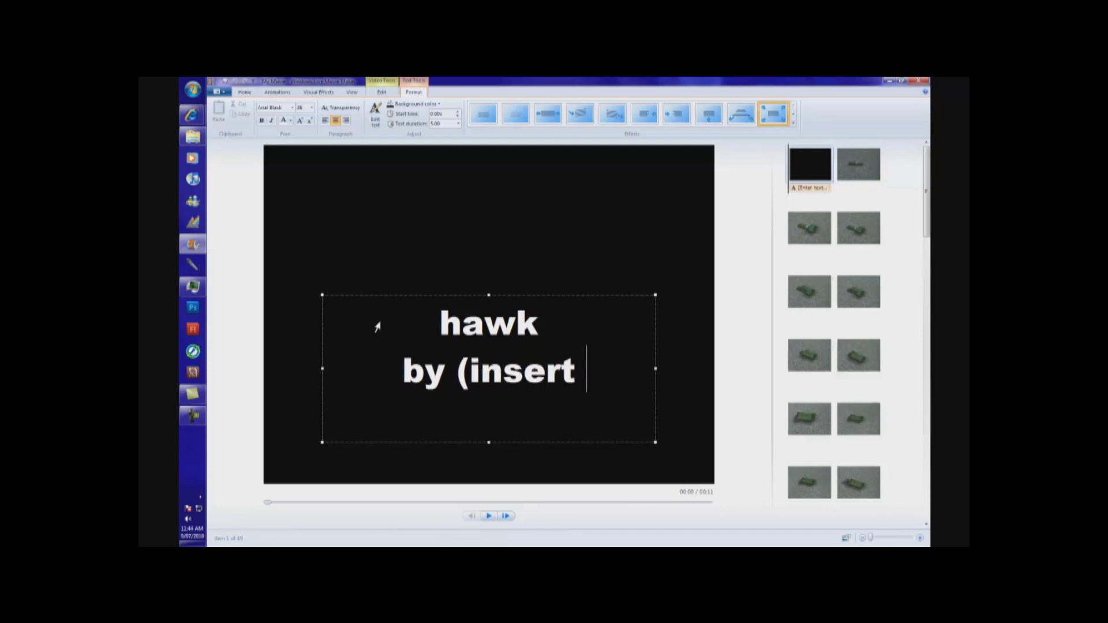
type("name")
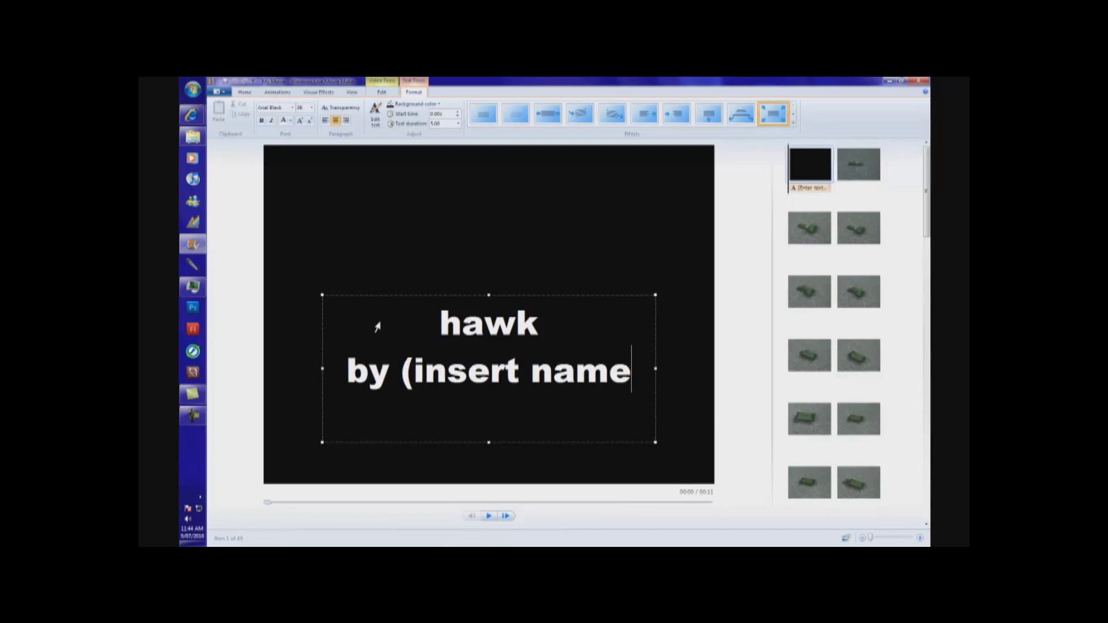
type(" here")
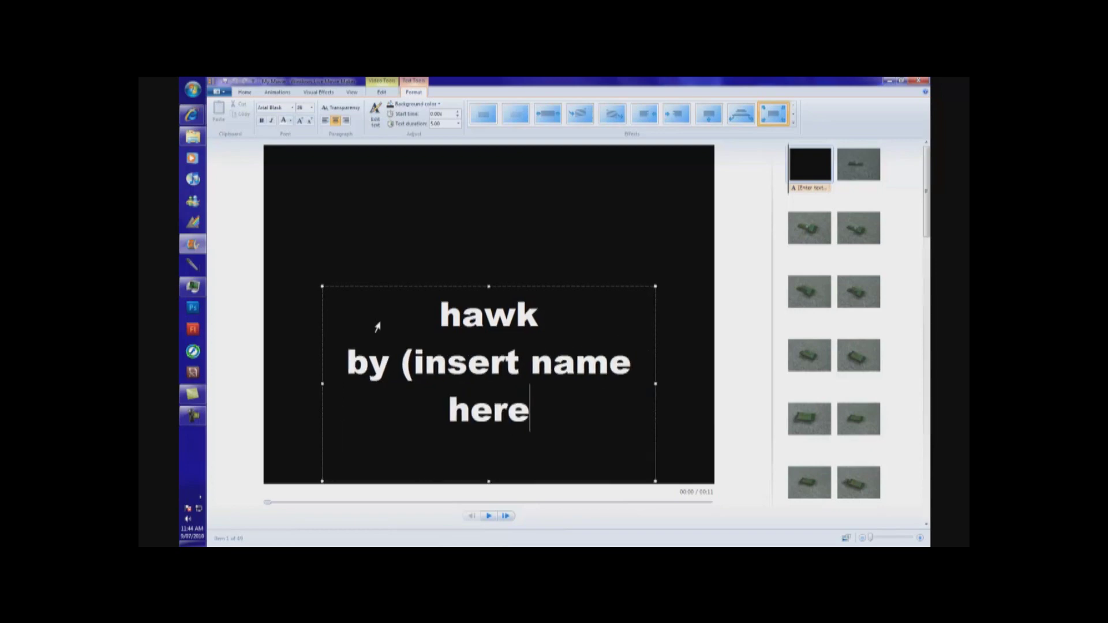
type(")")
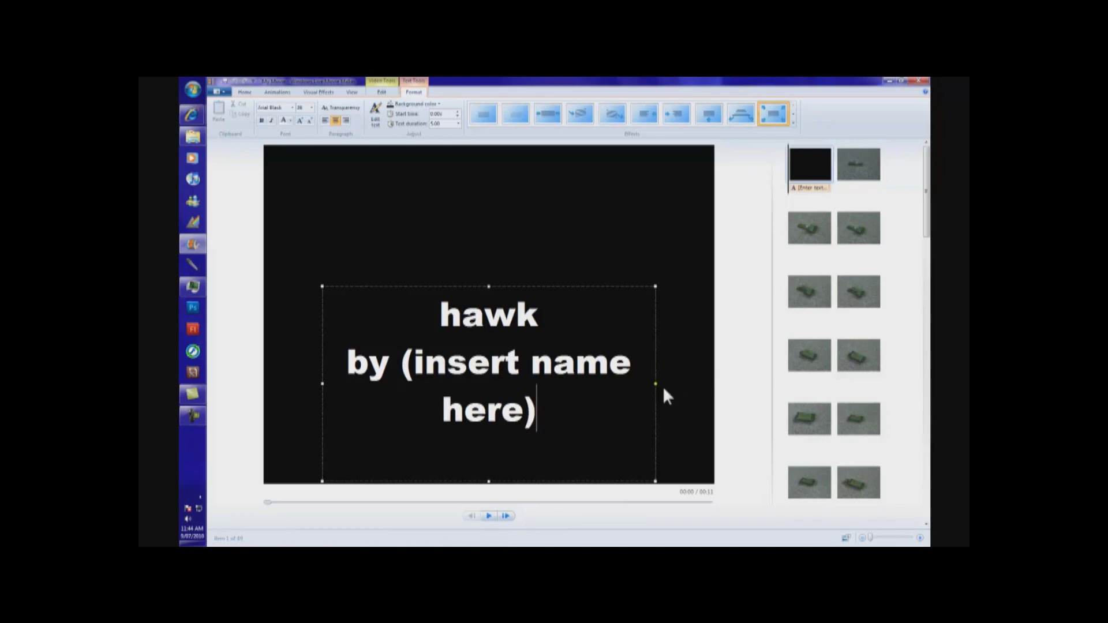
- Widen the title box on both sides so the name fits, and raise it higher
left_click_drag(656, 384, 700, 384)
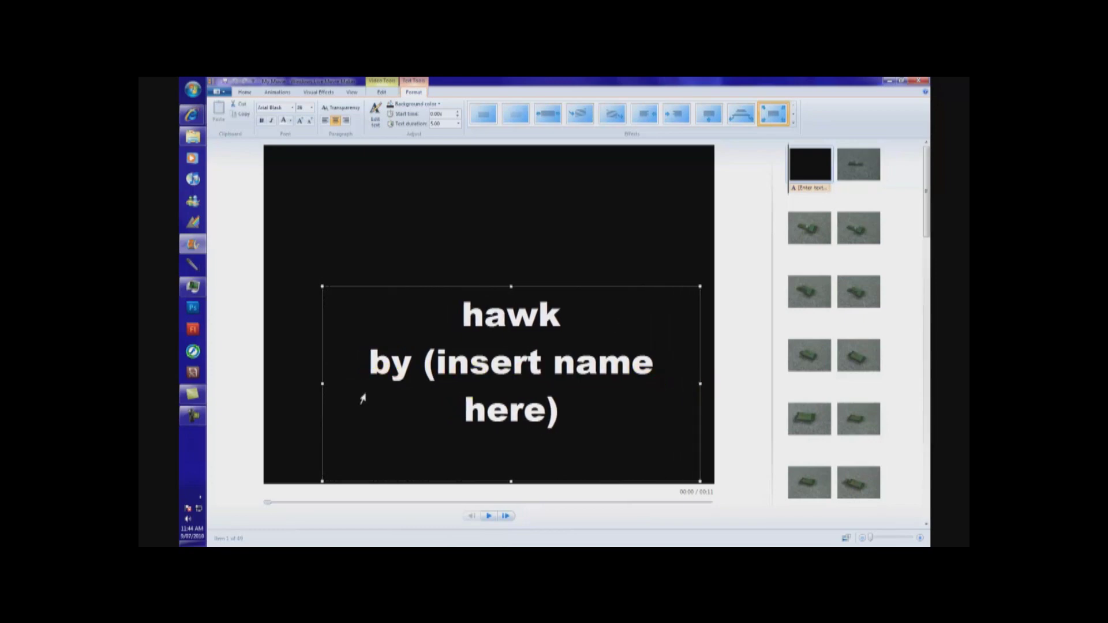
left_click_drag(325, 382, 262, 372)
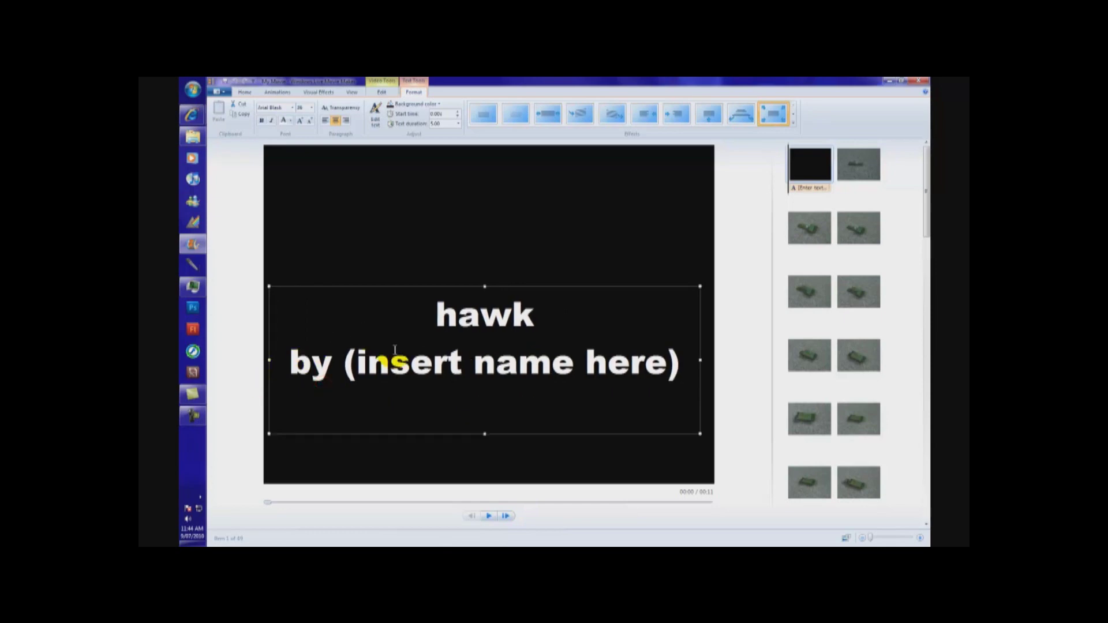
left_click_drag(435, 285, 437, 229)
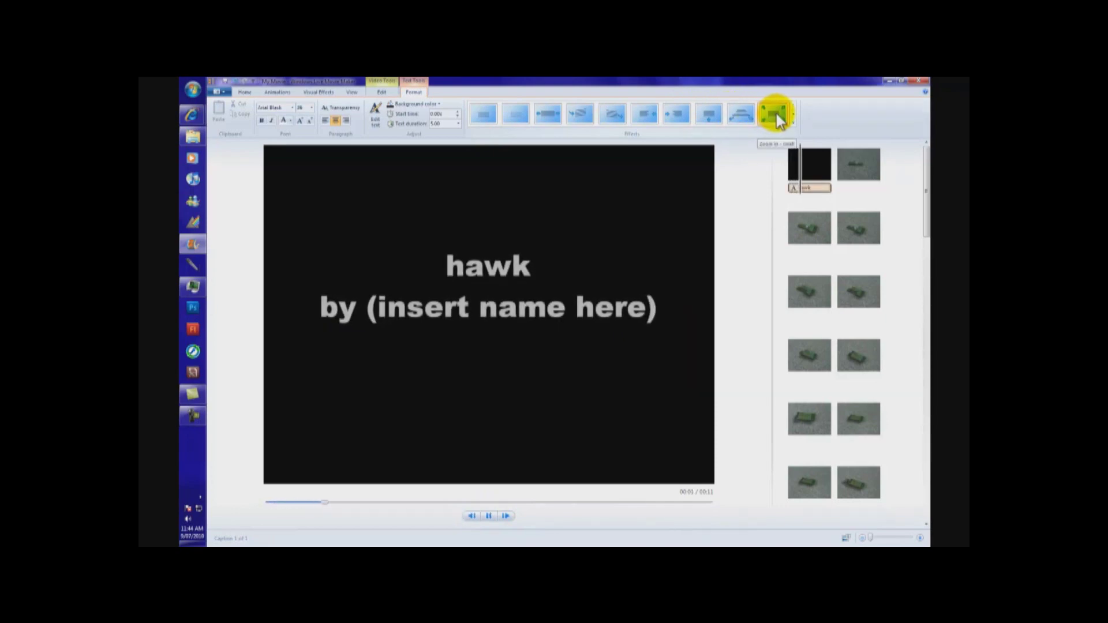
- Play the preview to watch the title's Zoom in effect
left_click(490, 515)
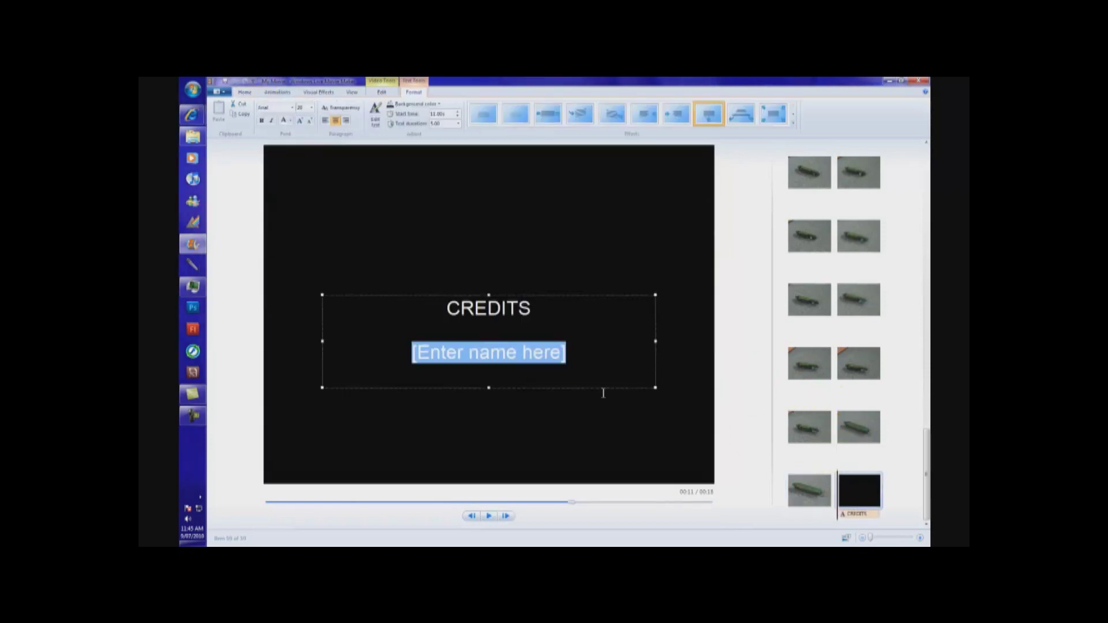
- Replace the [Enter name here] placeholder with the creator's studio name on a new line below CREDITS
left_click(483, 353)
left_click_drag(565, 352, 177, 330)
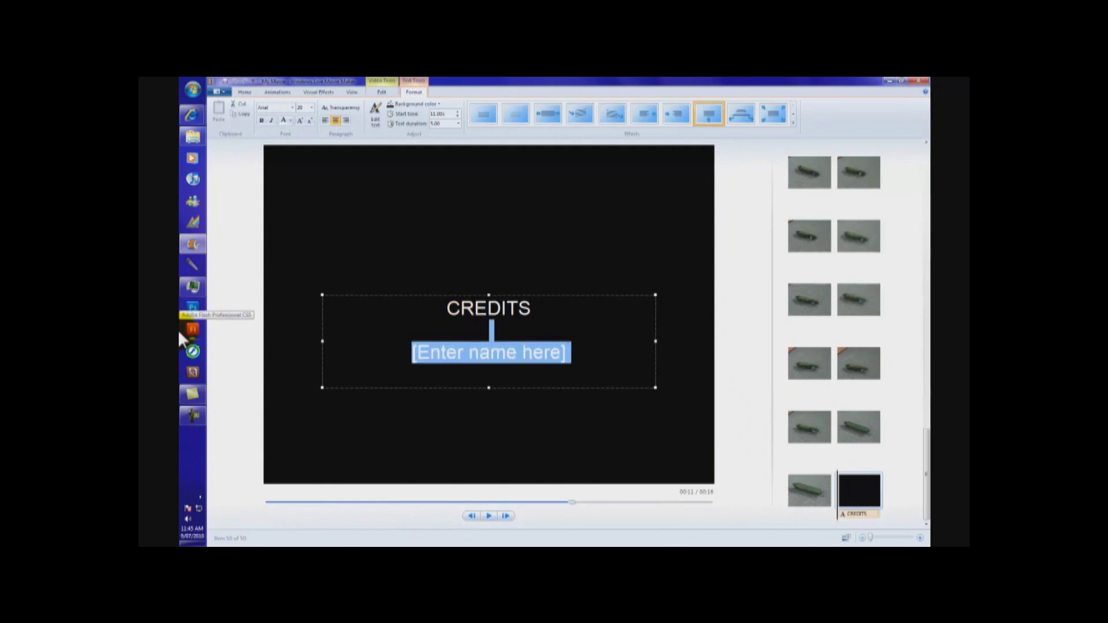
key("Delete")
key("Return")
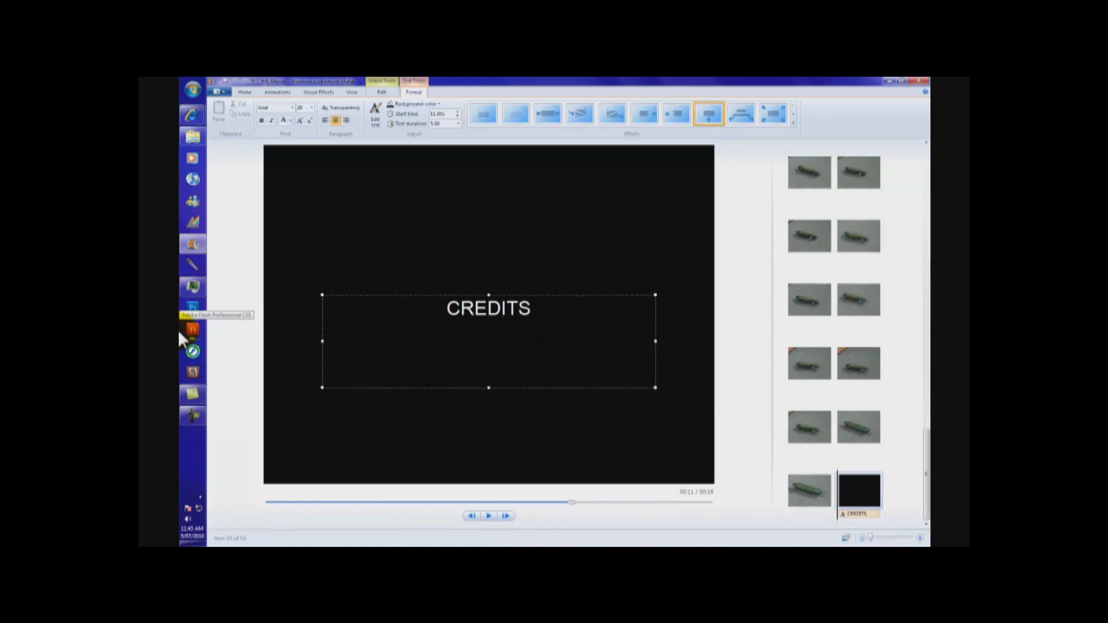
type("DCcreat")
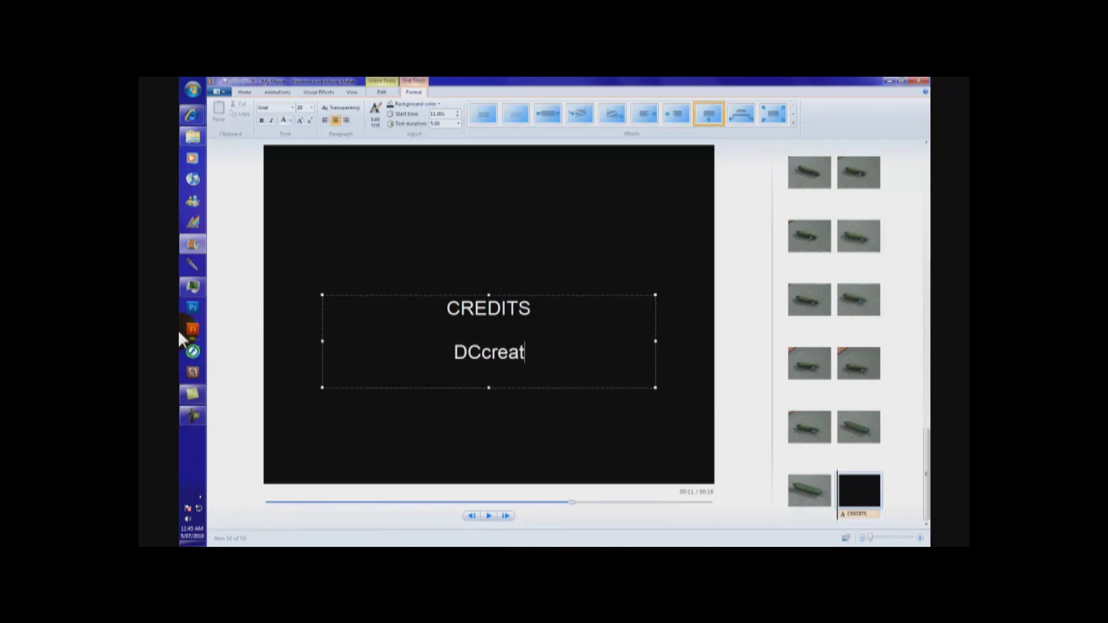
type("ivest")
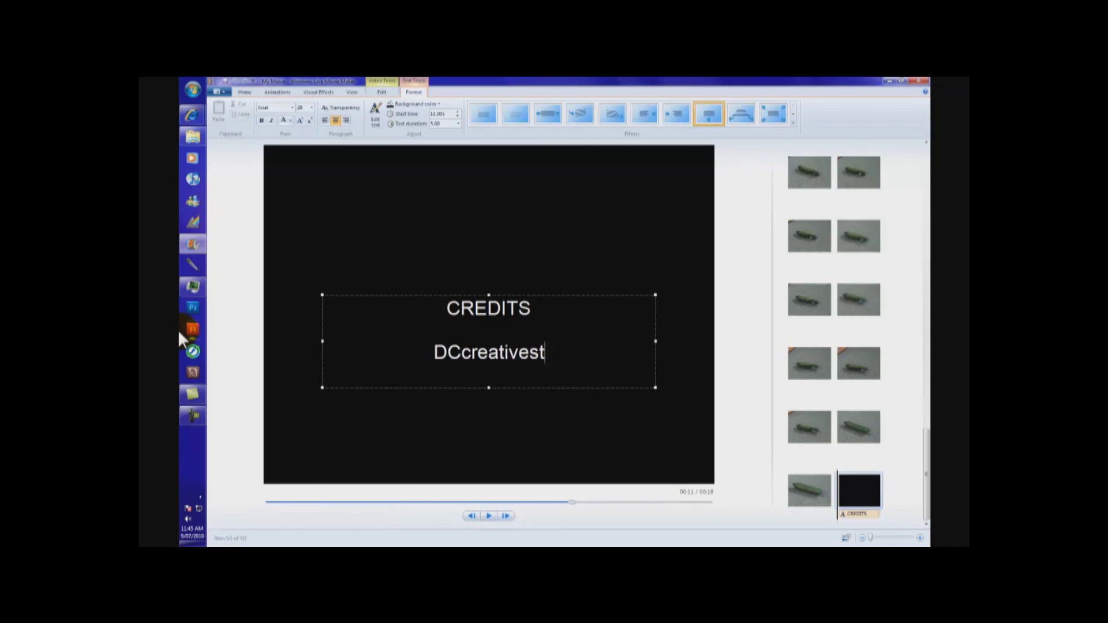
type("udios")
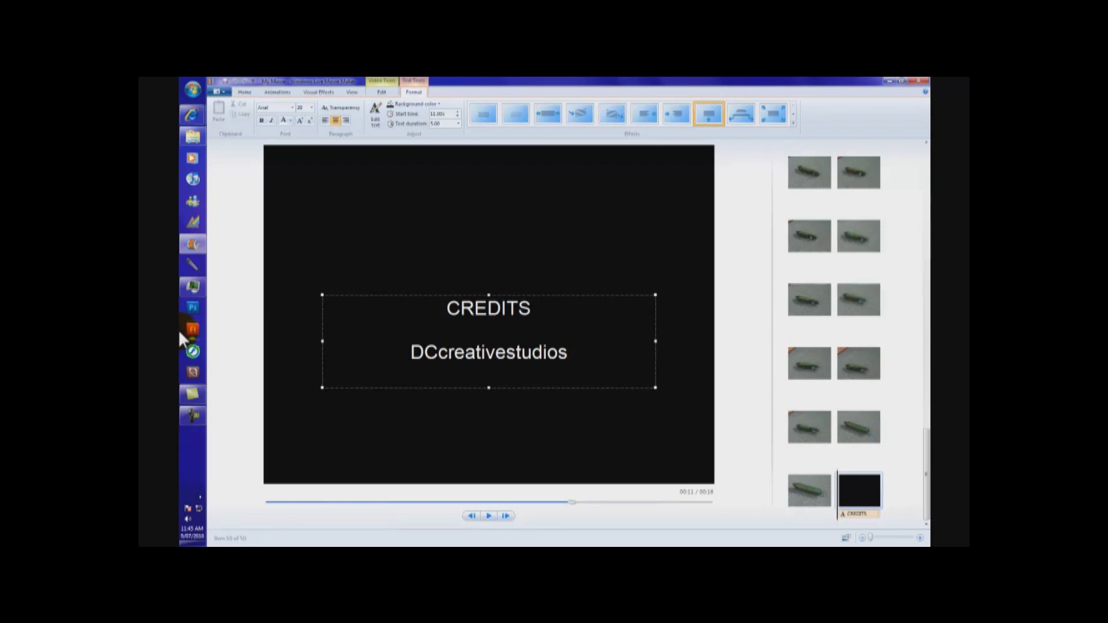
type("\\")
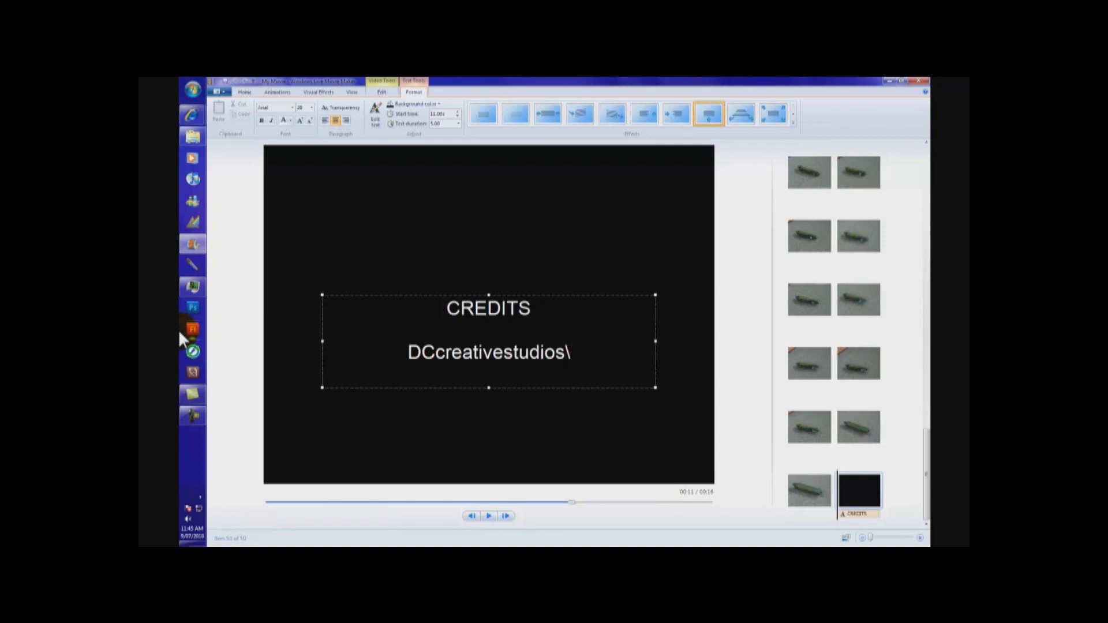
key("BackSpace")
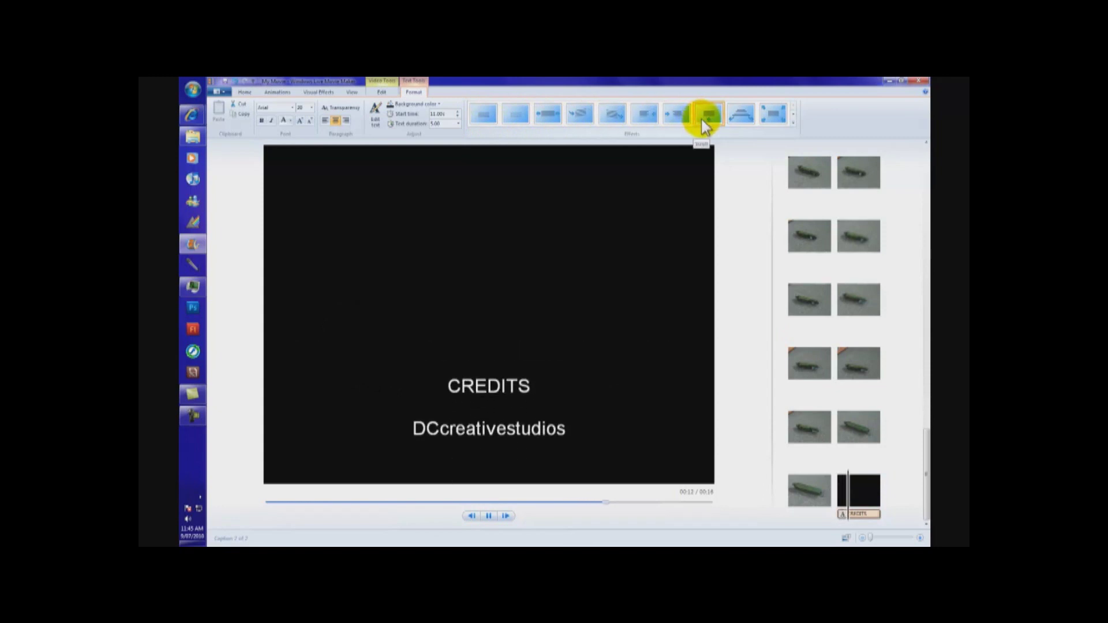
- Apply the Scroll effect to the credits and set their text in upright Britannic Bold
left_click(701, 119)
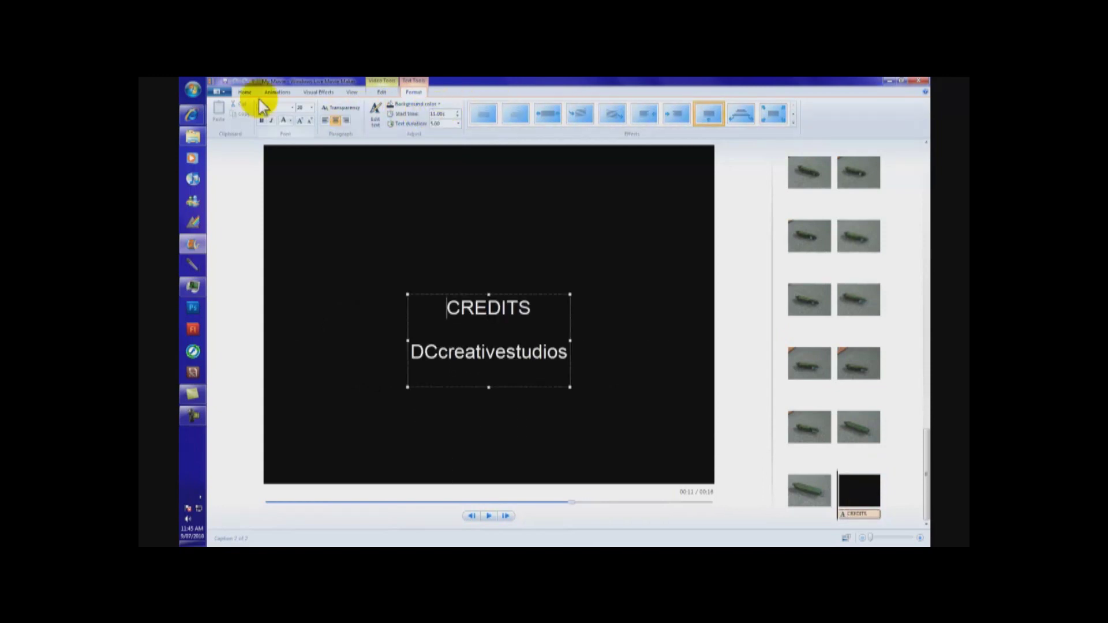
left_click_drag(447, 307, 585, 371)
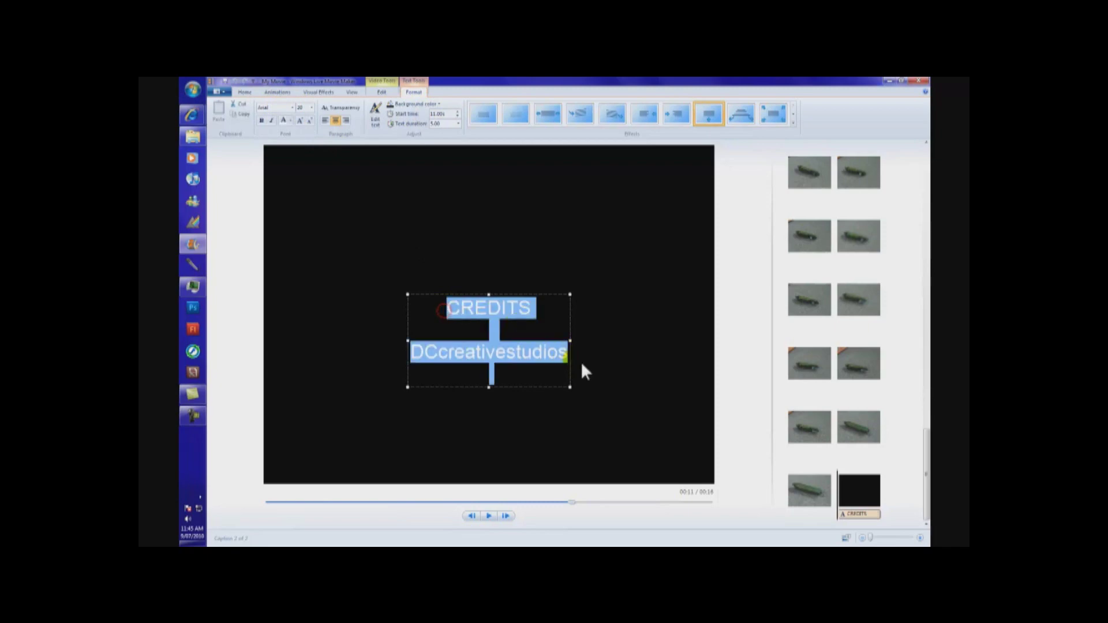
left_click(293, 108)
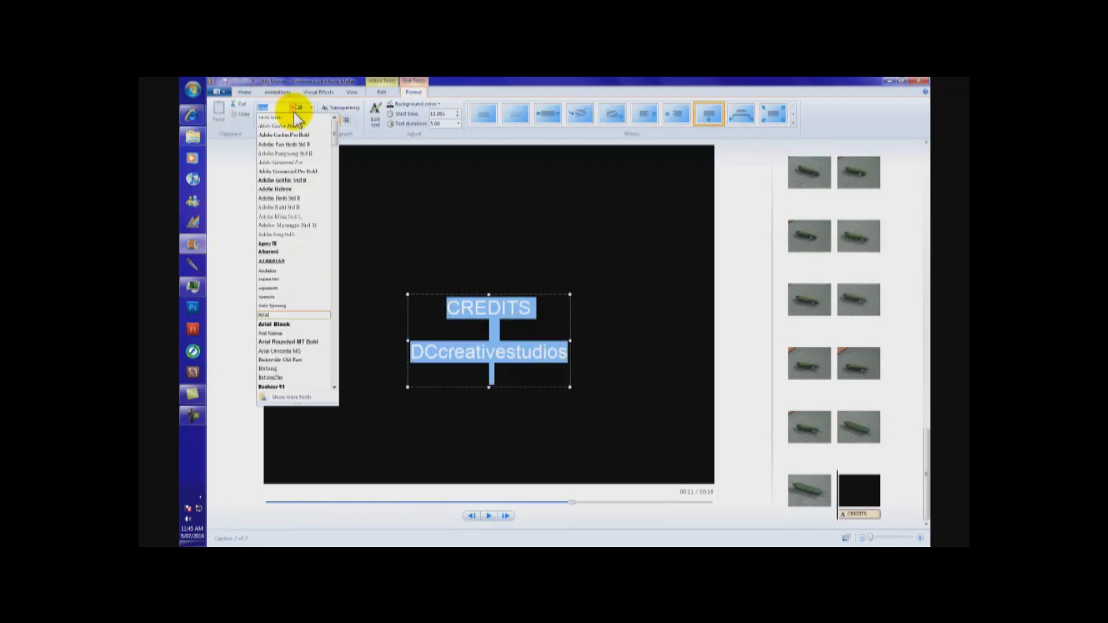
scroll(292, 150, "down", 3)
left_click(277, 207)
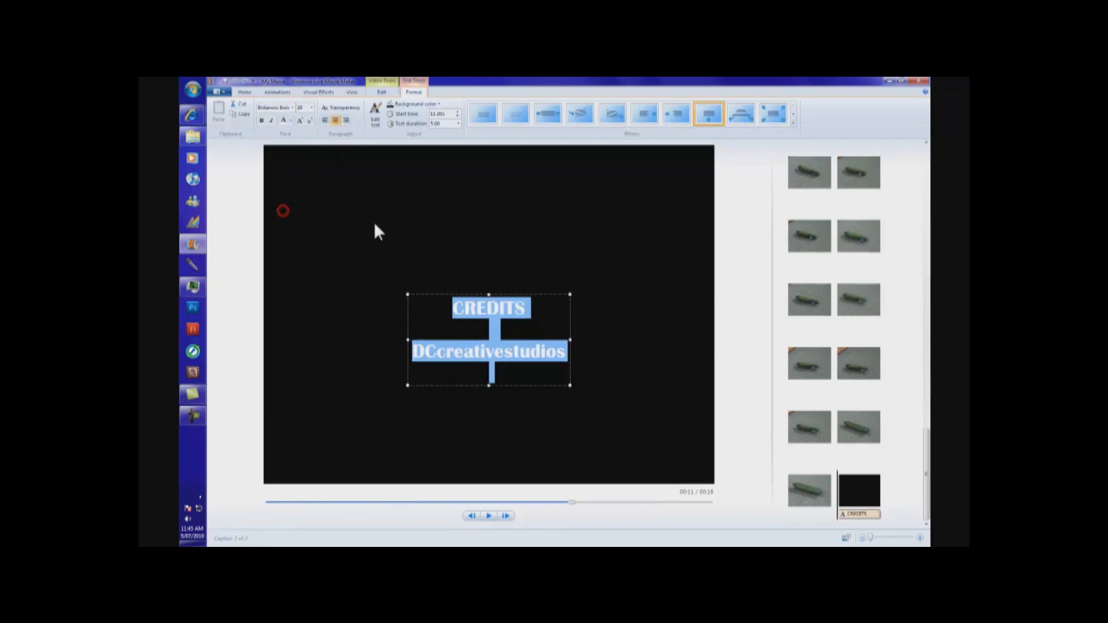
left_click(273, 120)
left_click(274, 120)
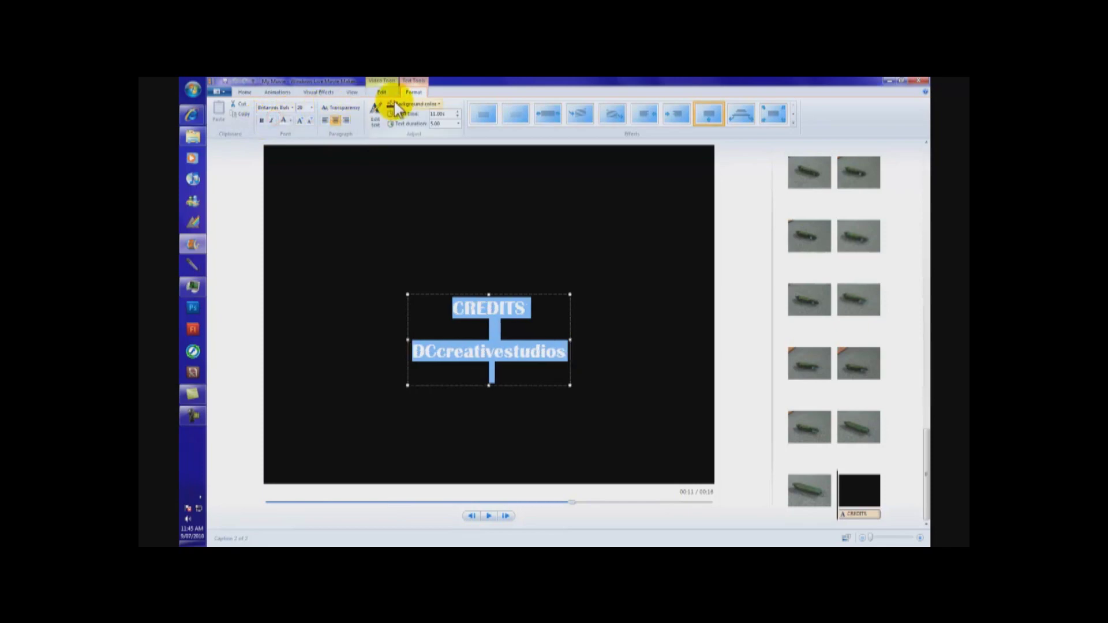
left_click(218, 91)
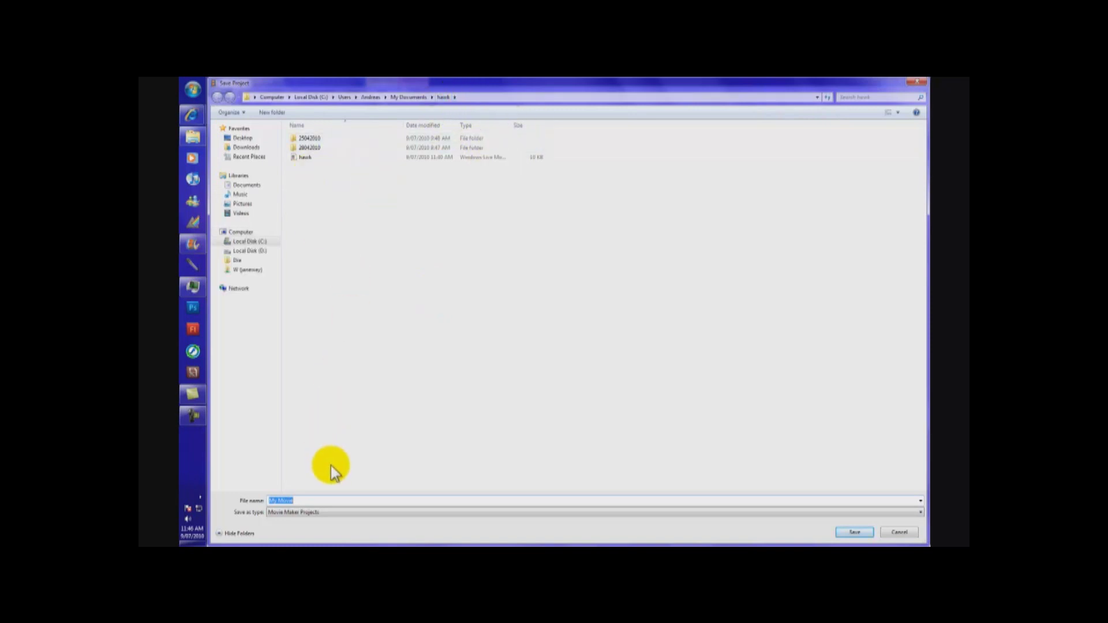
- Save the project as hawk.wlmp in the hawk folder, overwriting the existing file
left_click(297, 156)
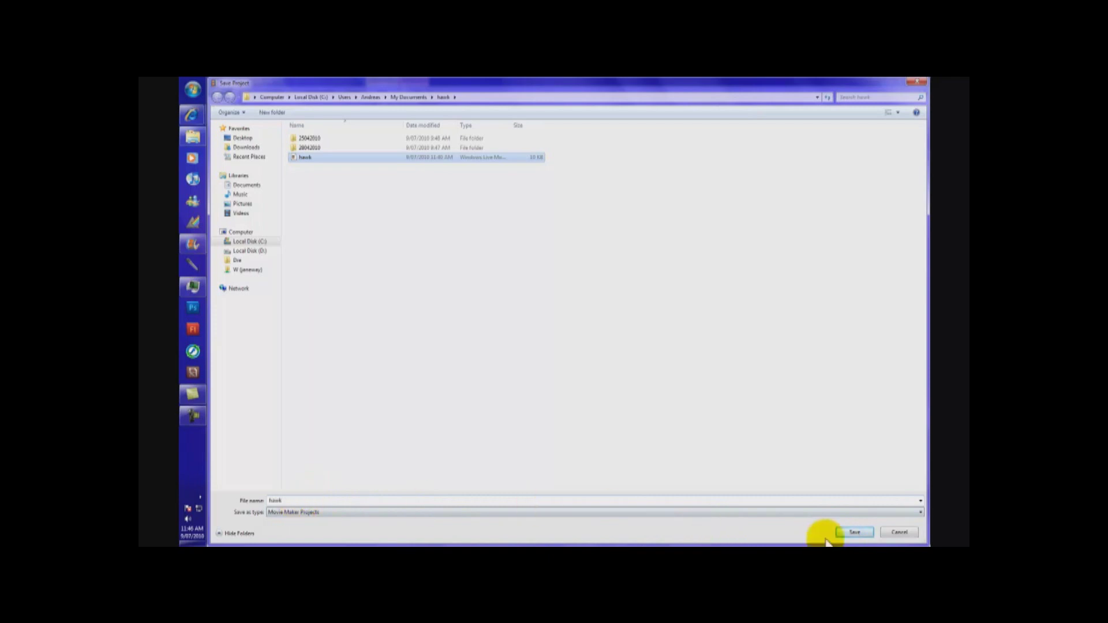
left_click(857, 533)
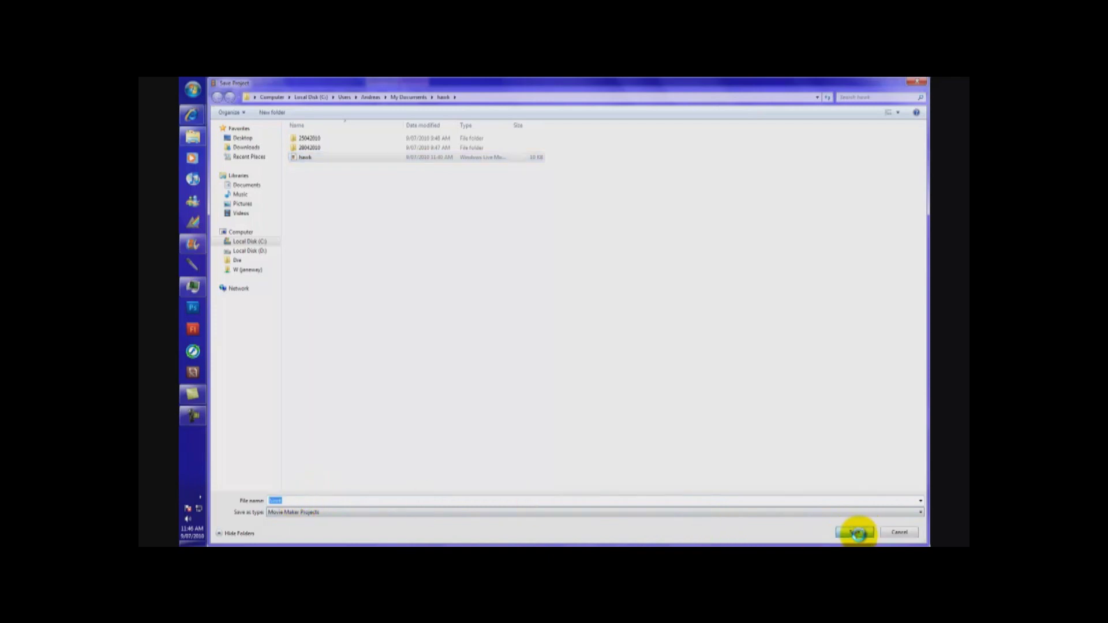
left_click(590, 316)
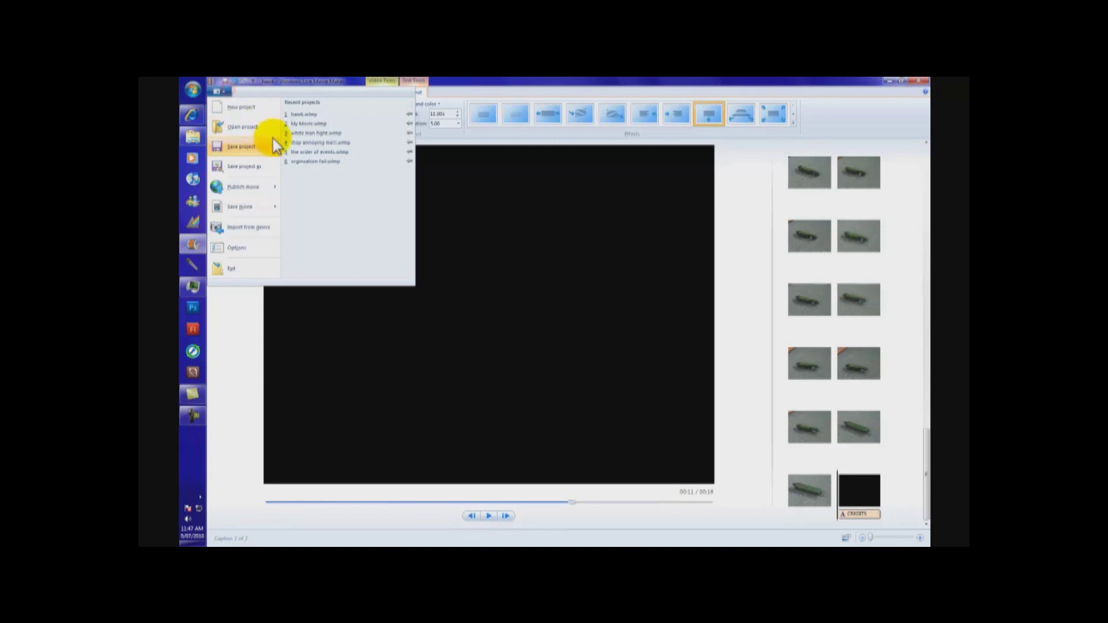
- Export the movie as hawk.wmv with the High-definition (1080p) setting
mouse_move(255, 199)
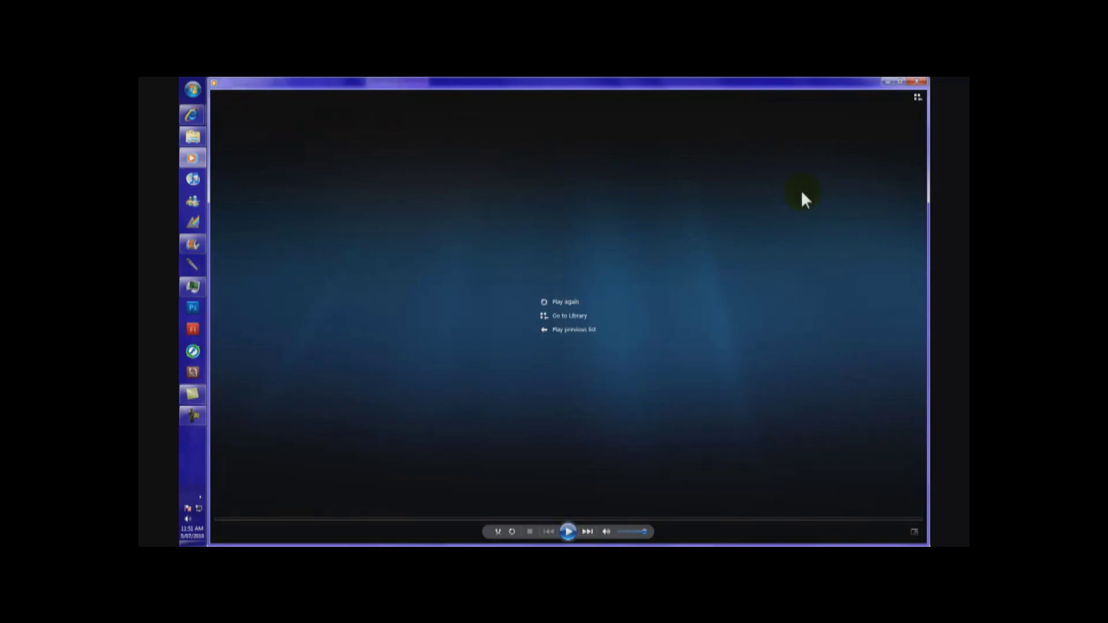
- Close Windows Media Player to bring back the 16-second hawk project at its title slide
key("alt+F4")
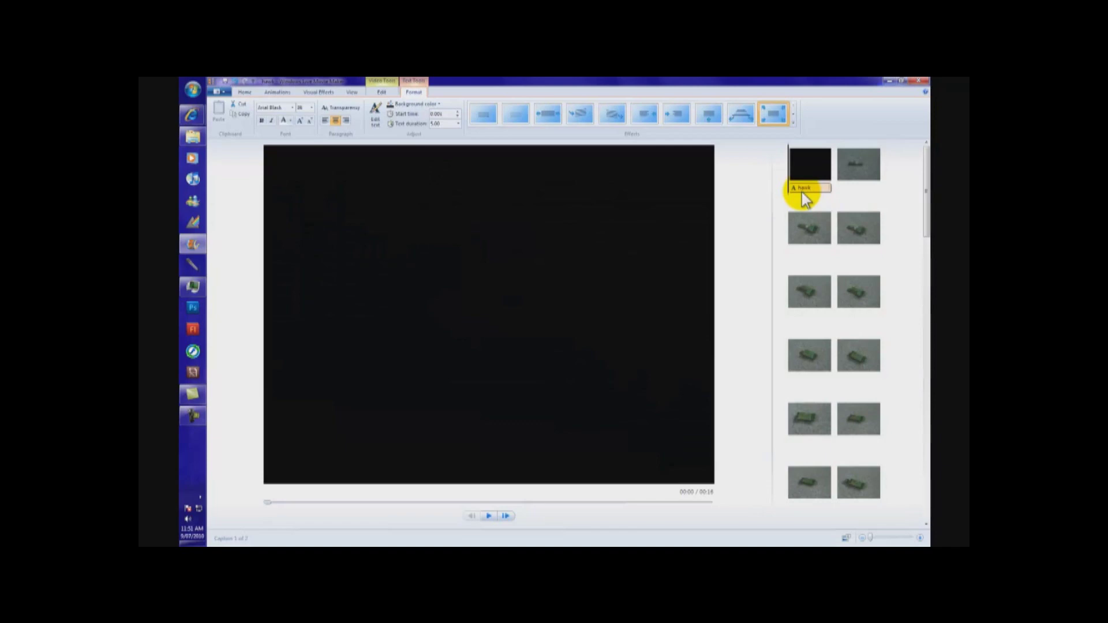